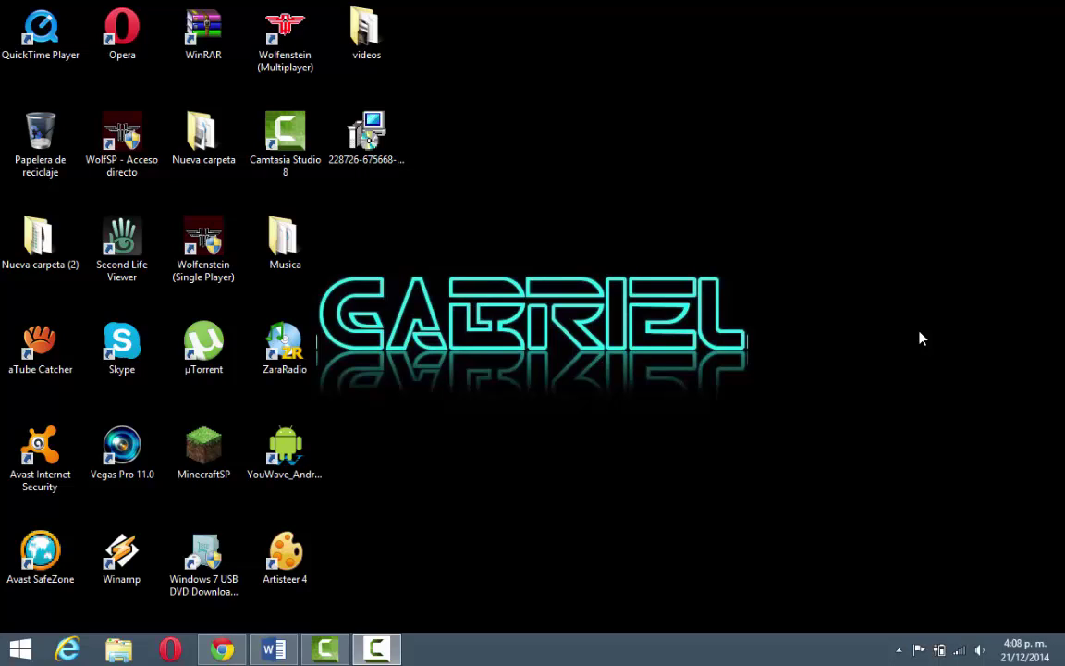
# Restore the Word document from the taskbar and return to the top of page 1.
pyautogui.click(270, 650)
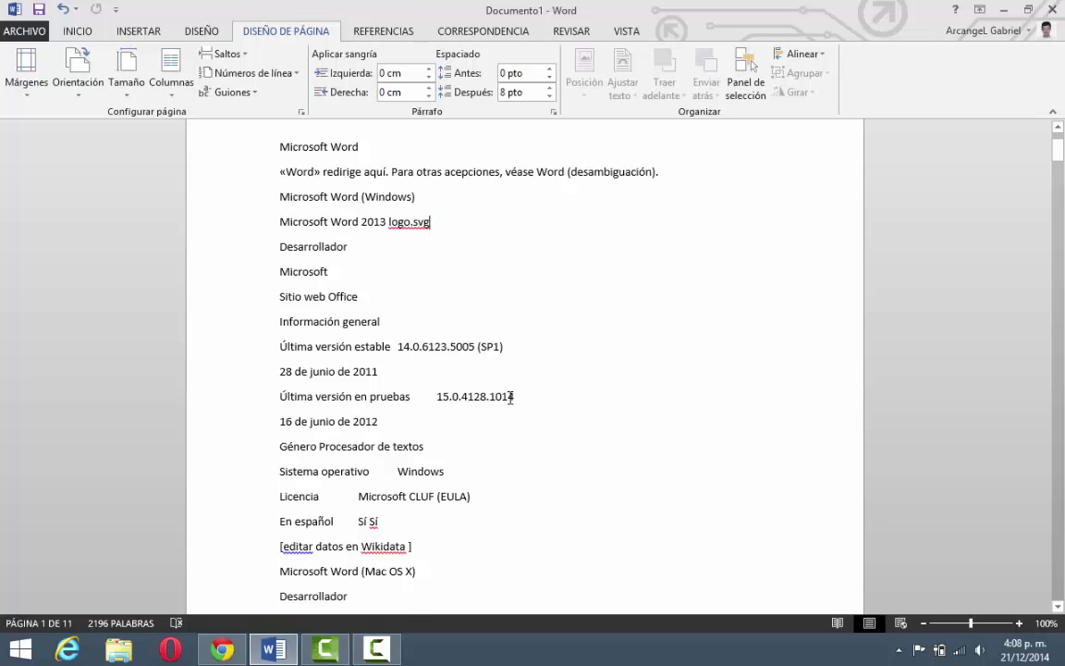
pyautogui.scroll(2, 510, 398)
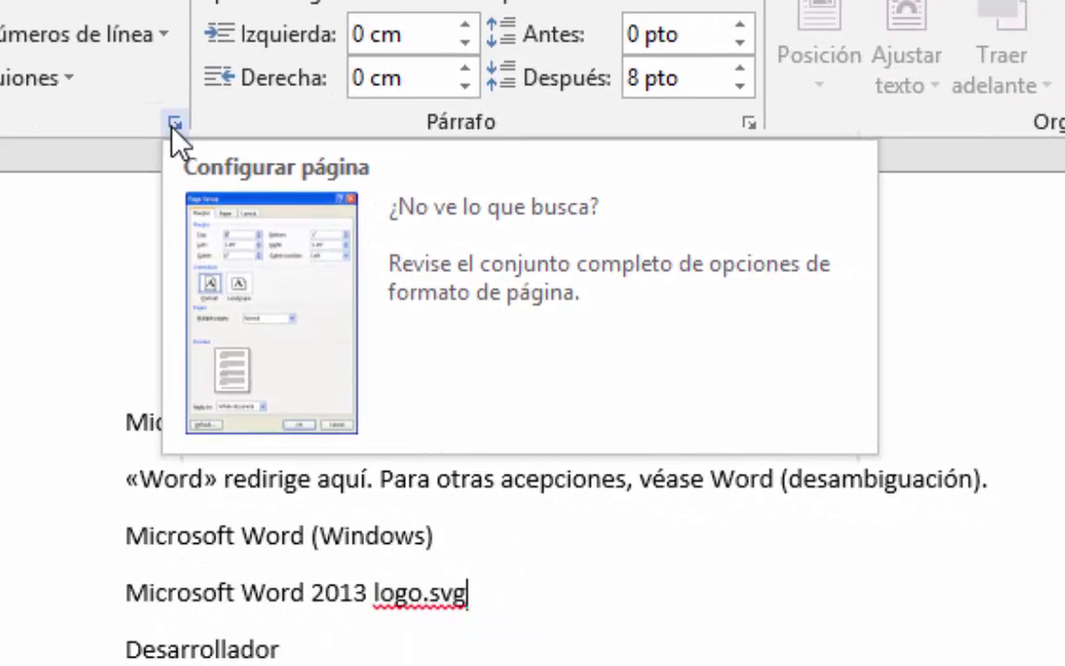
# Review Configurar página margins (2.5 cm top/bottom, 3 cm sides), keeping Normal pages and whole-document scope.
pyautogui.click(172, 123)
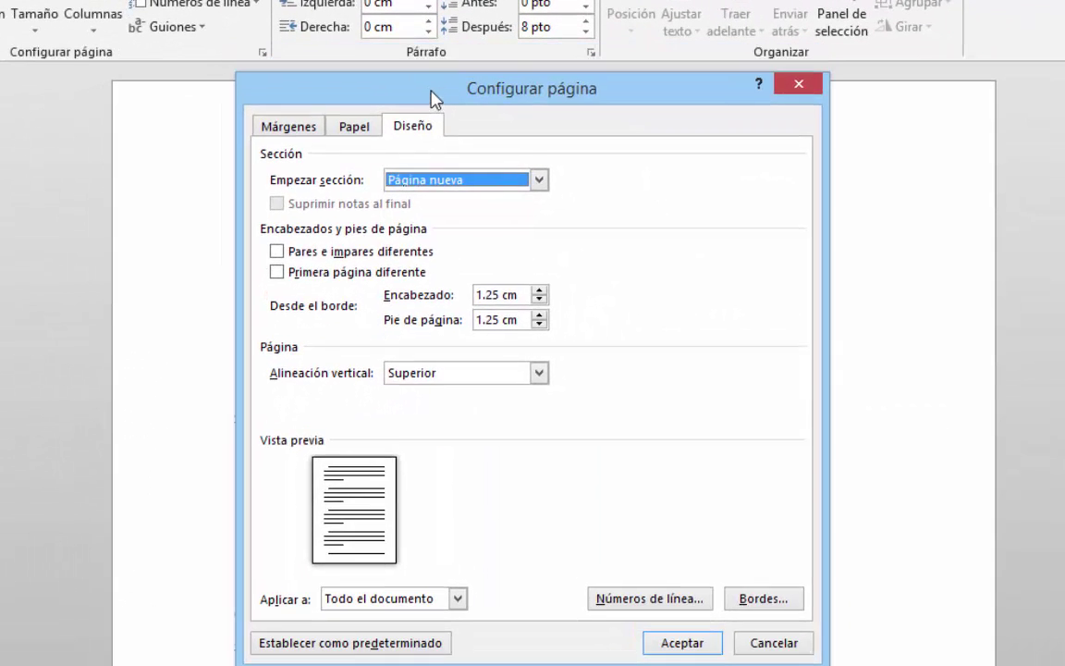
pyautogui.moveTo(433, 99); pyautogui.dragTo(453, 91)
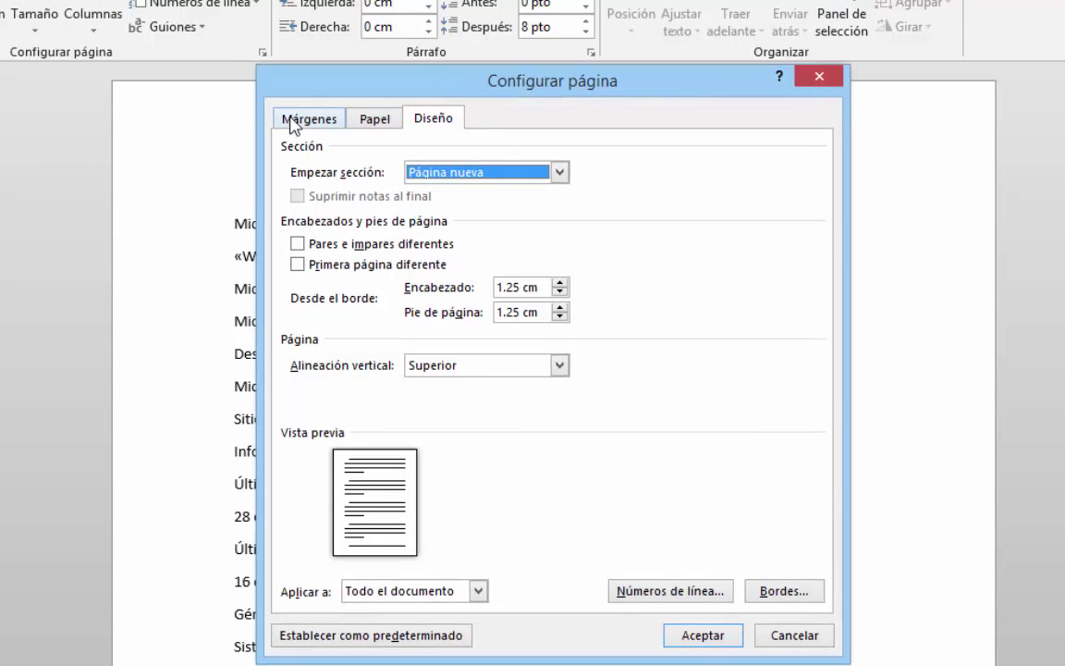
pyautogui.click(292, 123)
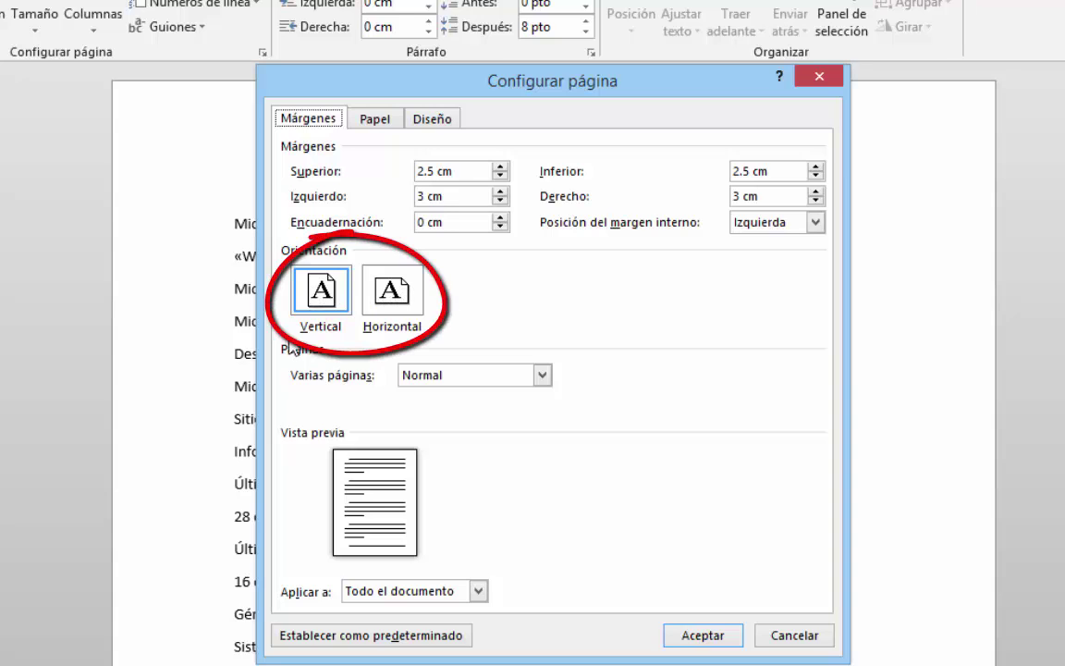
pyautogui.click(543, 375)
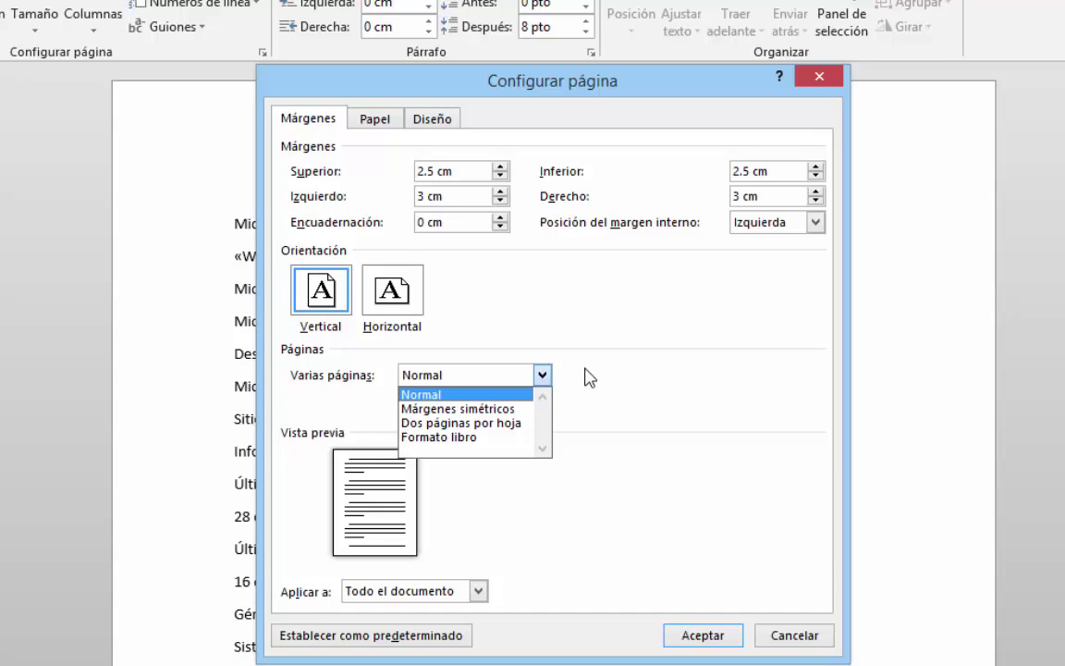
pyautogui.click(603, 382)
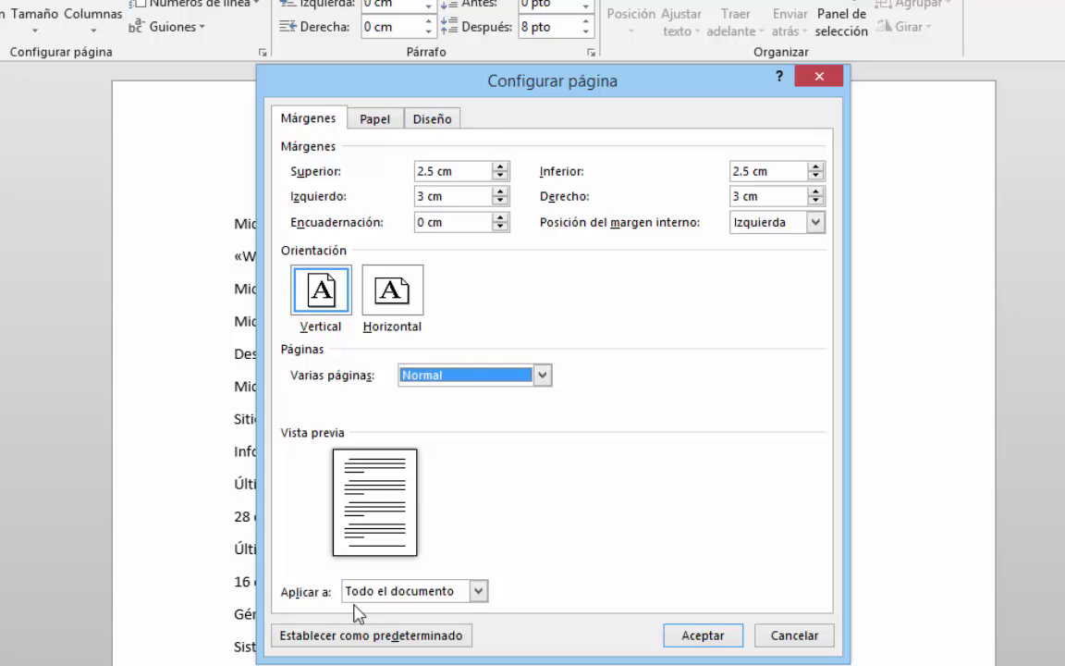
pyautogui.click(478, 592)
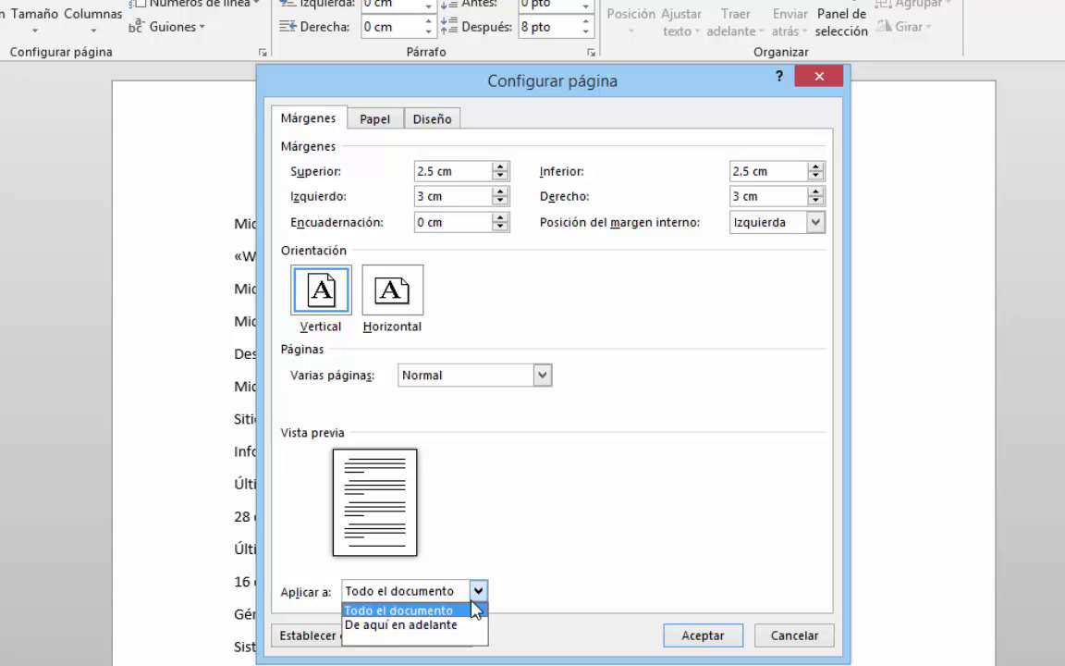
pyautogui.click(509, 496)
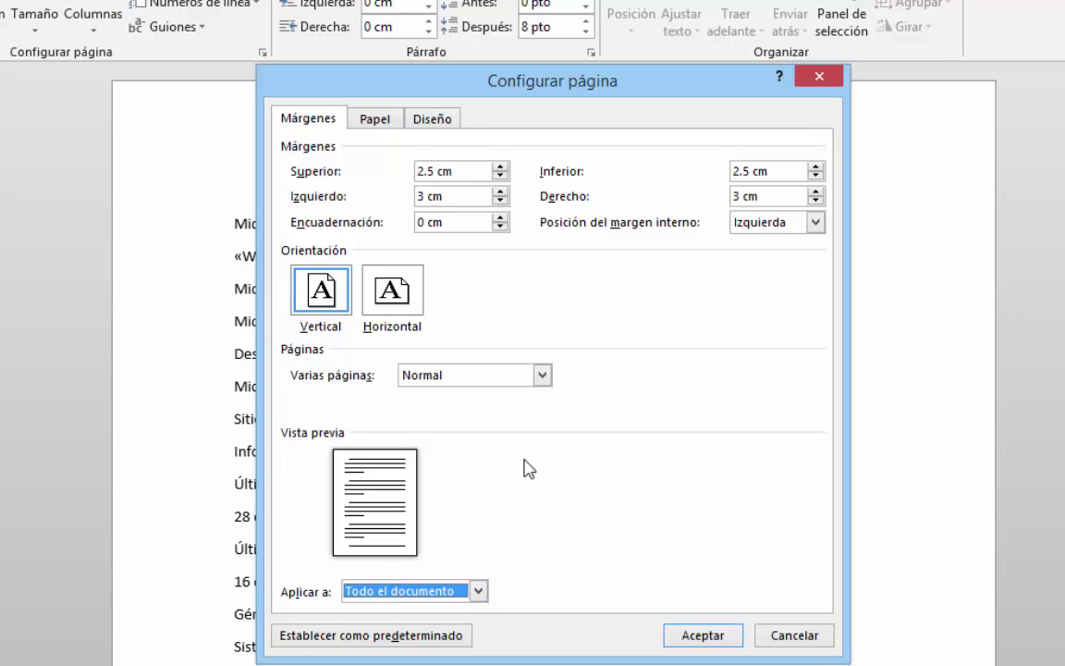
# Check the paper size list, keep Carta, then view the Diseño section layout settings.
pyautogui.click(356, 122)
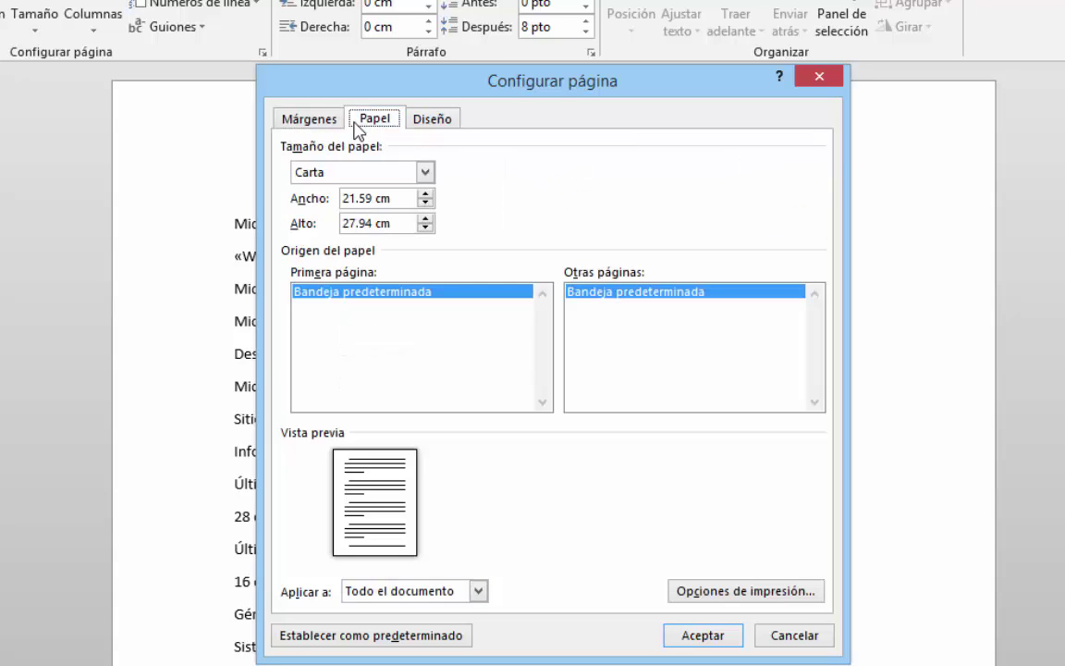
pyautogui.click(426, 174)
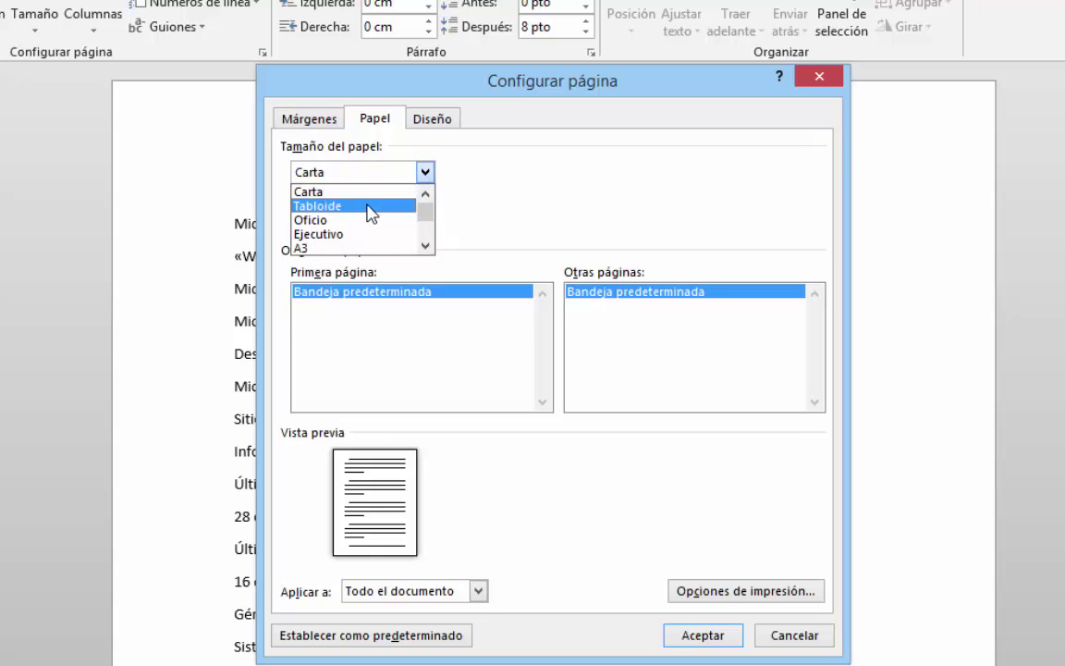
pyautogui.click(480, 182)
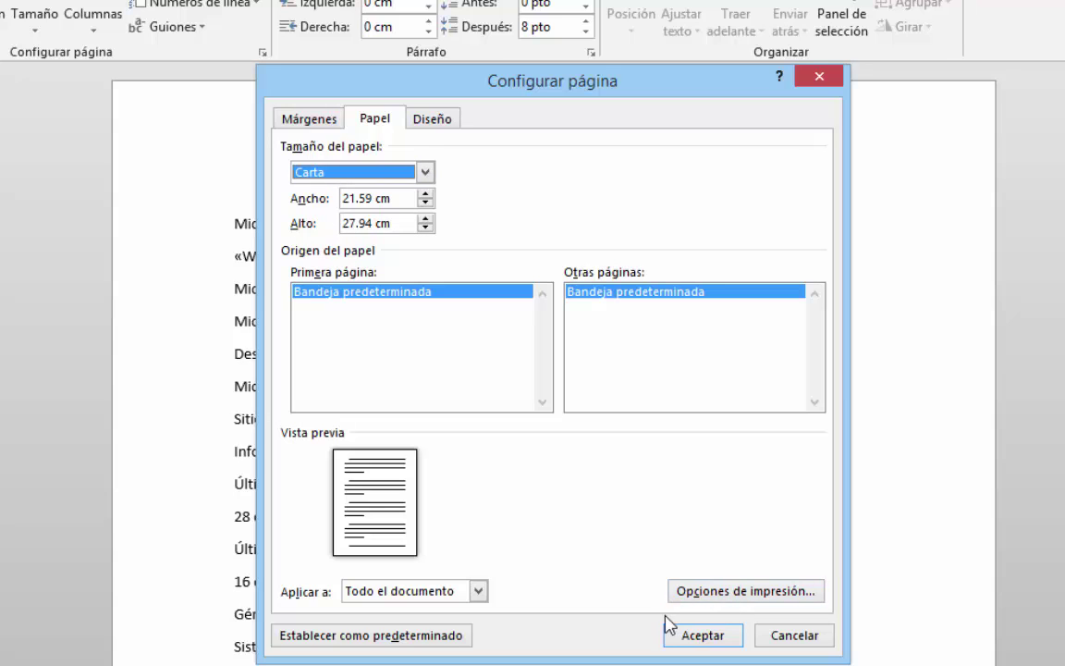
pyautogui.click(430, 121)
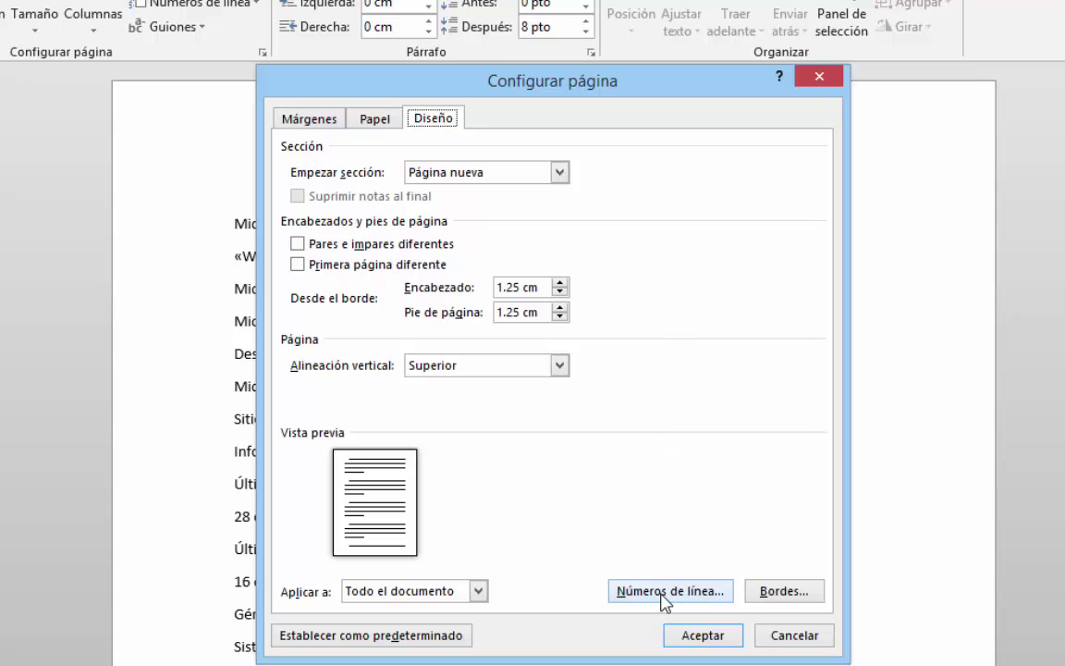
# Apply the cake-slice art page border to the whole document.
pyautogui.press('Escape')
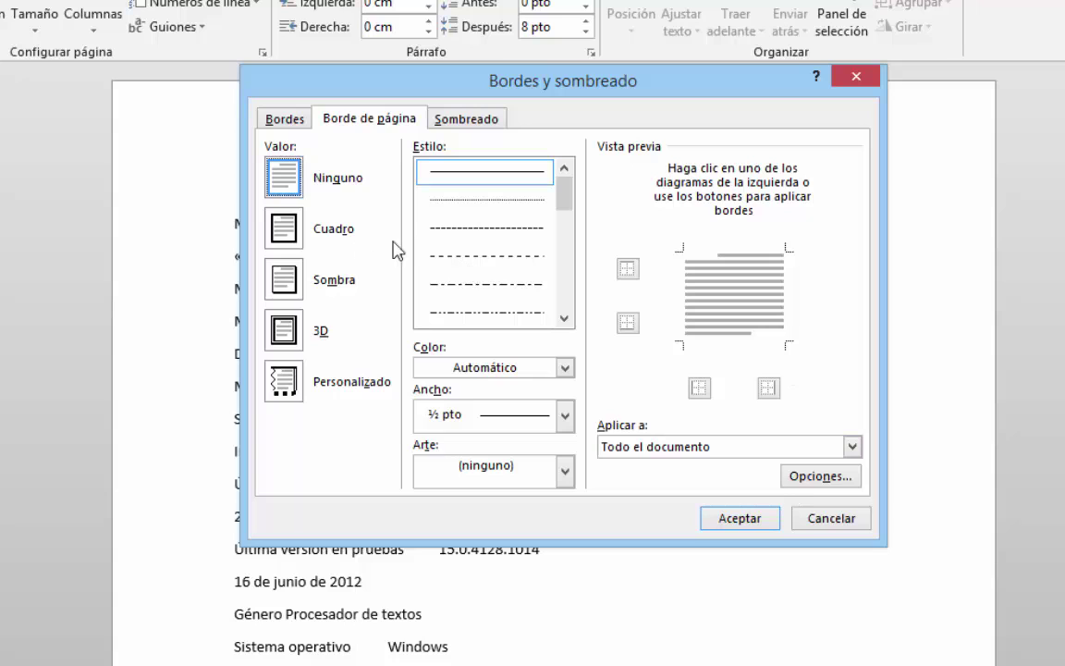
pyautogui.click(565, 472)
pyautogui.press('Down')
pyautogui.press('Down')
pyautogui.press('Down')
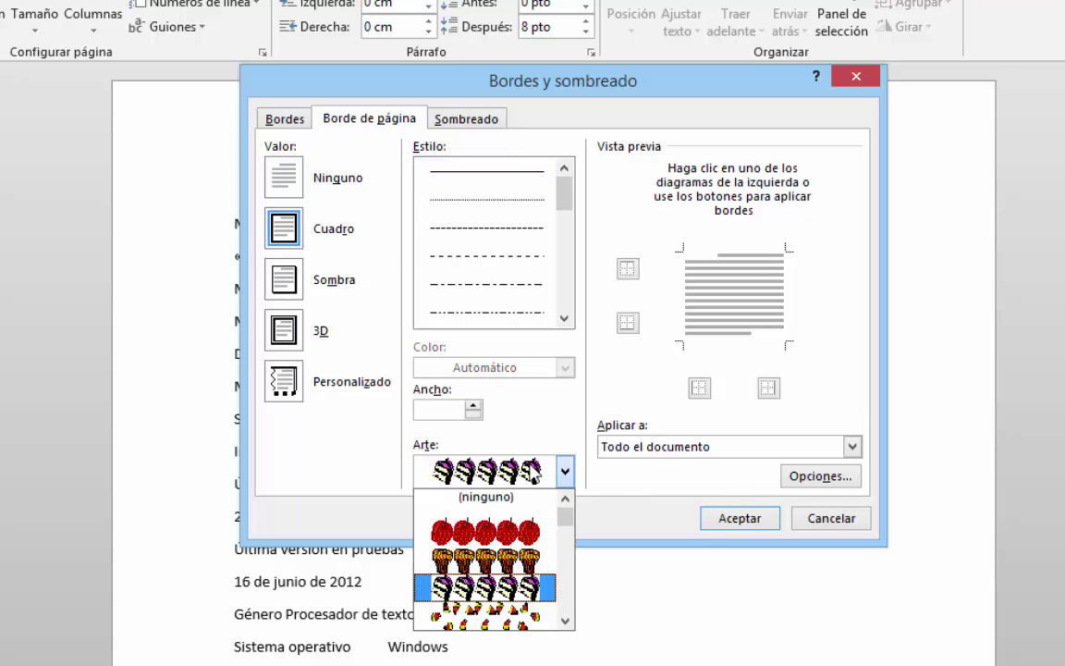
pyautogui.press('Return')
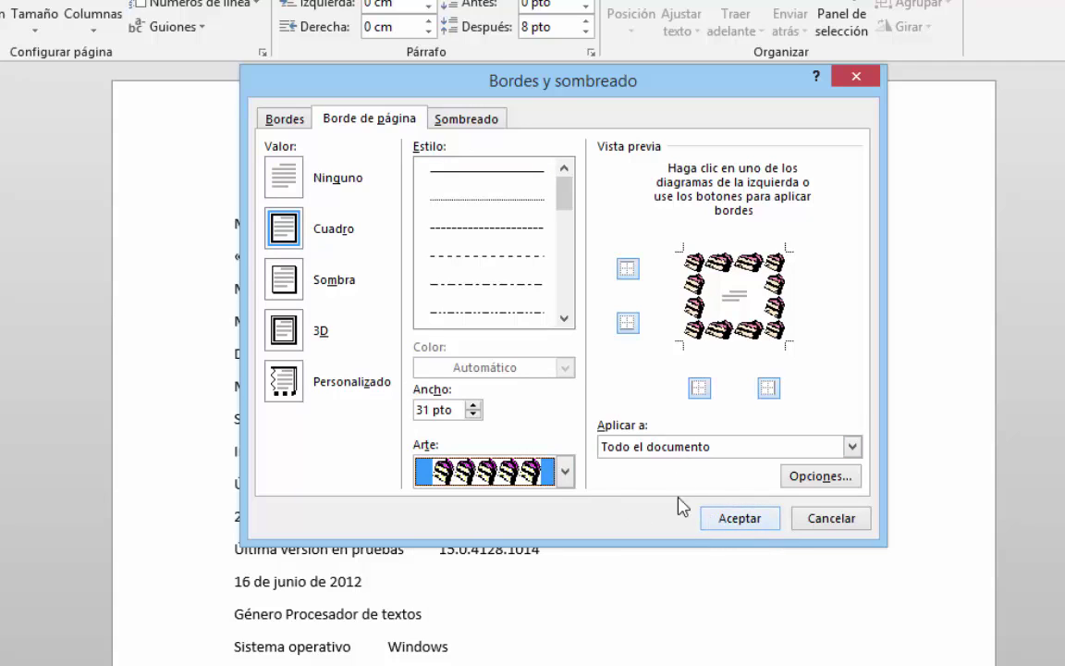
pyautogui.click(743, 522)
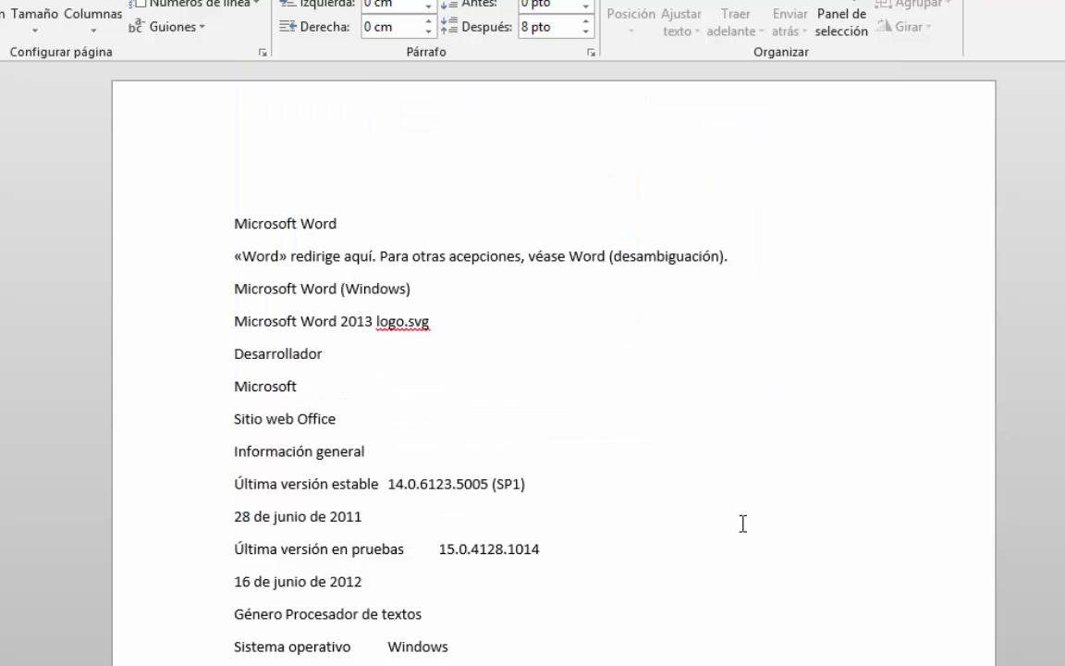
pyautogui.scroll(-5, 710, 500)
pyautogui.scroll(-1, 668, 460)
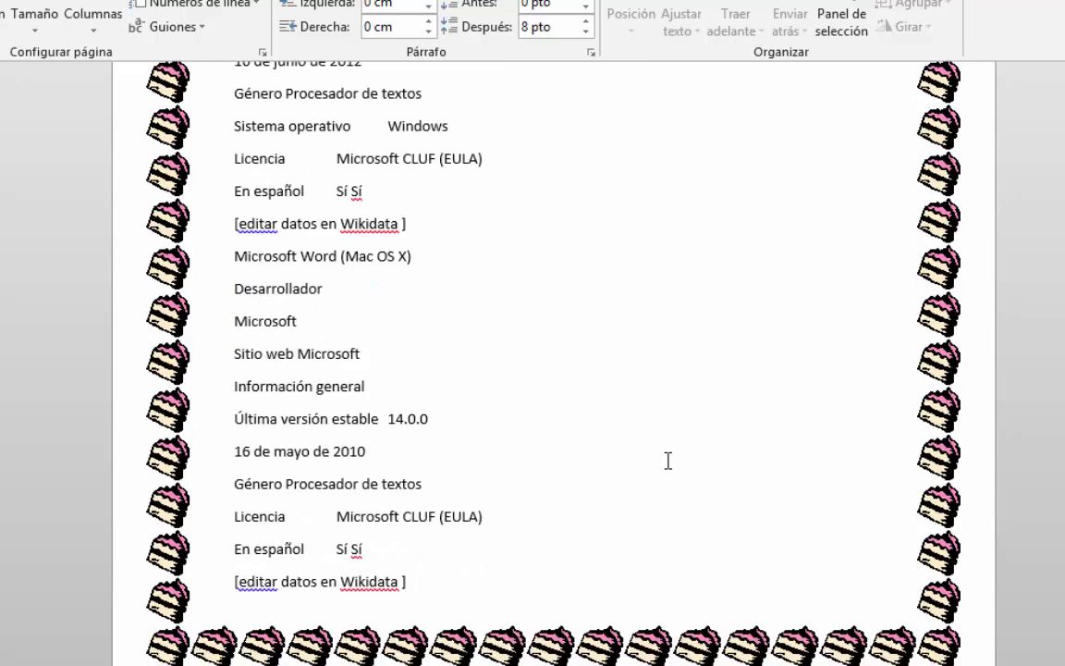
pyautogui.scroll(-5, 668, 460)
pyautogui.scroll(-1, 668, 459)
pyautogui.scroll(5, 668, 460)
pyautogui.scroll(5, 668, 459)
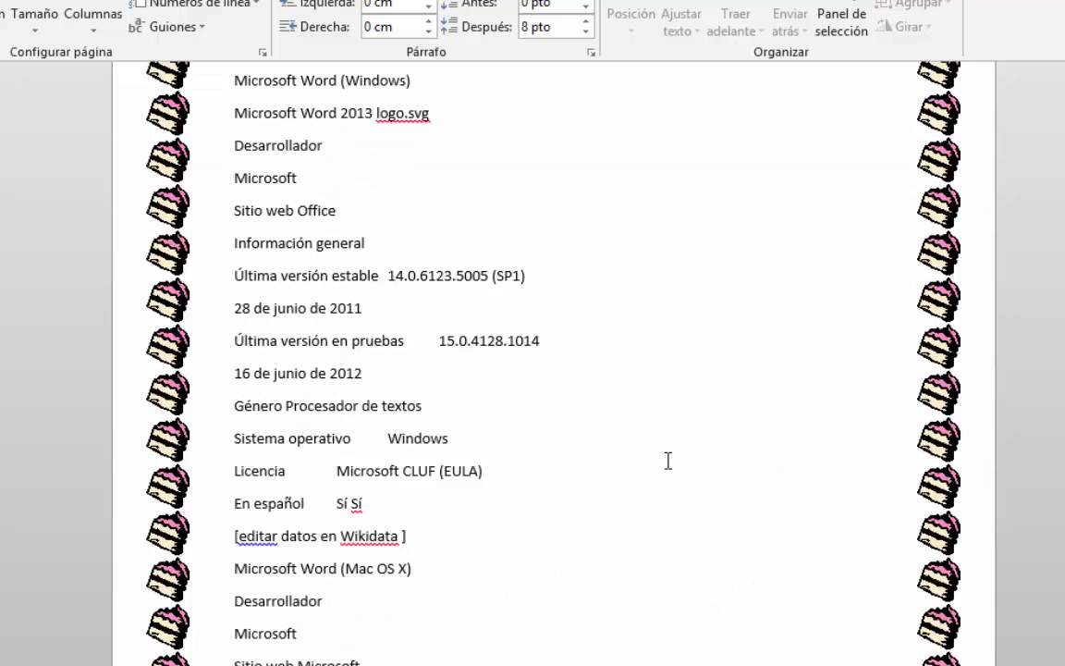
pyautogui.scroll(2, 667, 459)
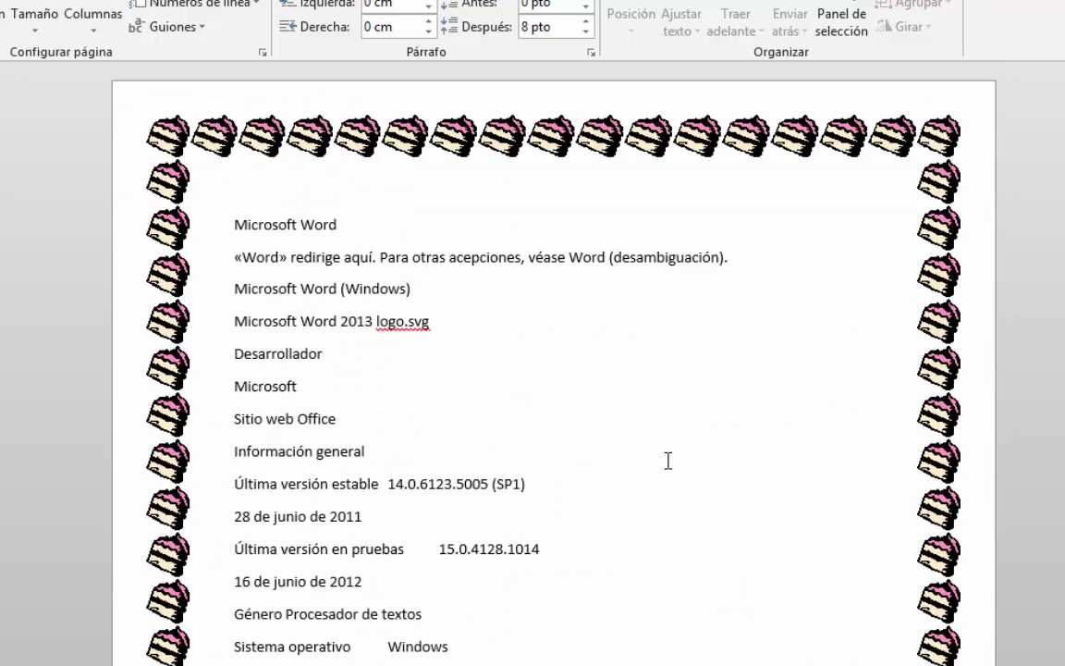
pyautogui.hotkey('alt', 'c')
pyautogui.press('s')
pyautogui.press('p')
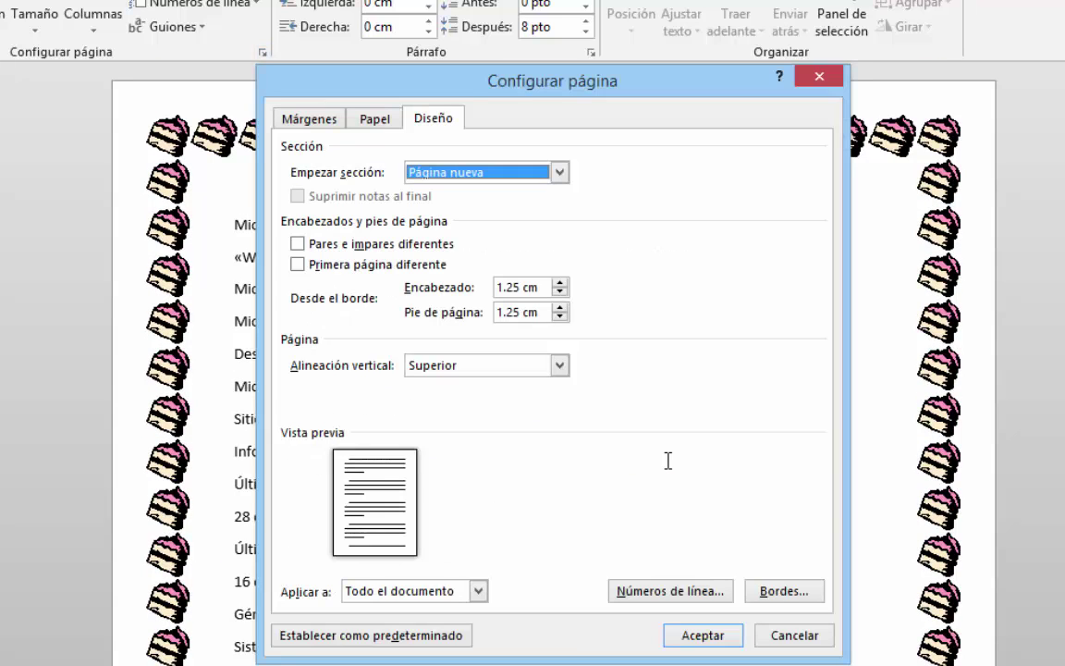
pyautogui.hotkey('ctrl', 'Tab')
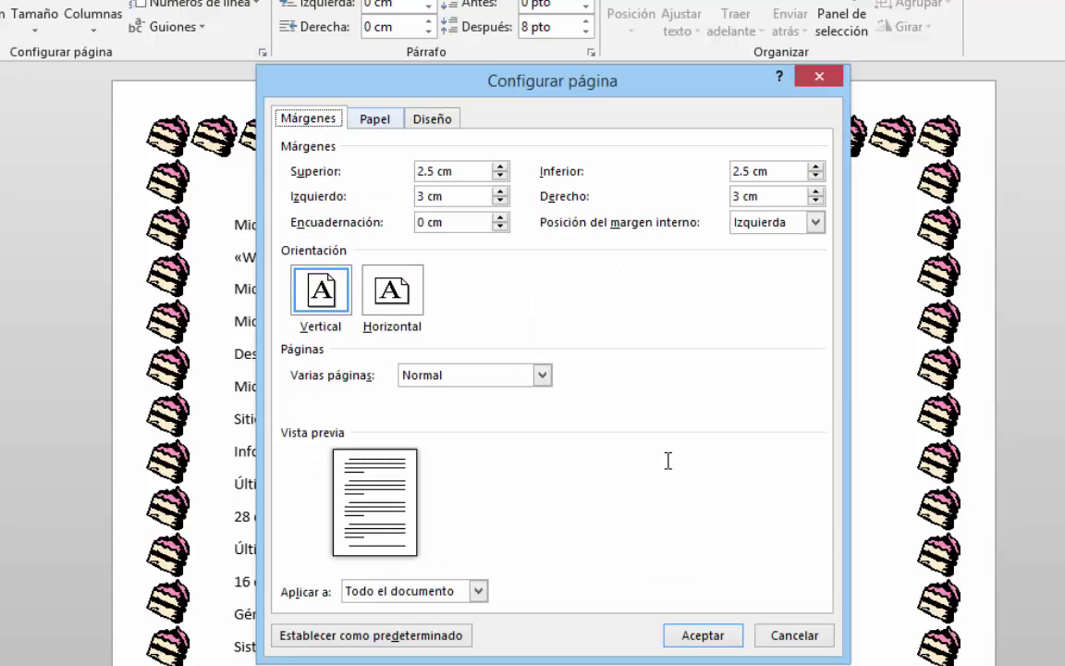
pyautogui.hotkey('ctrl', 'Tab')
pyautogui.hotkey('ctrl', 'Tab')
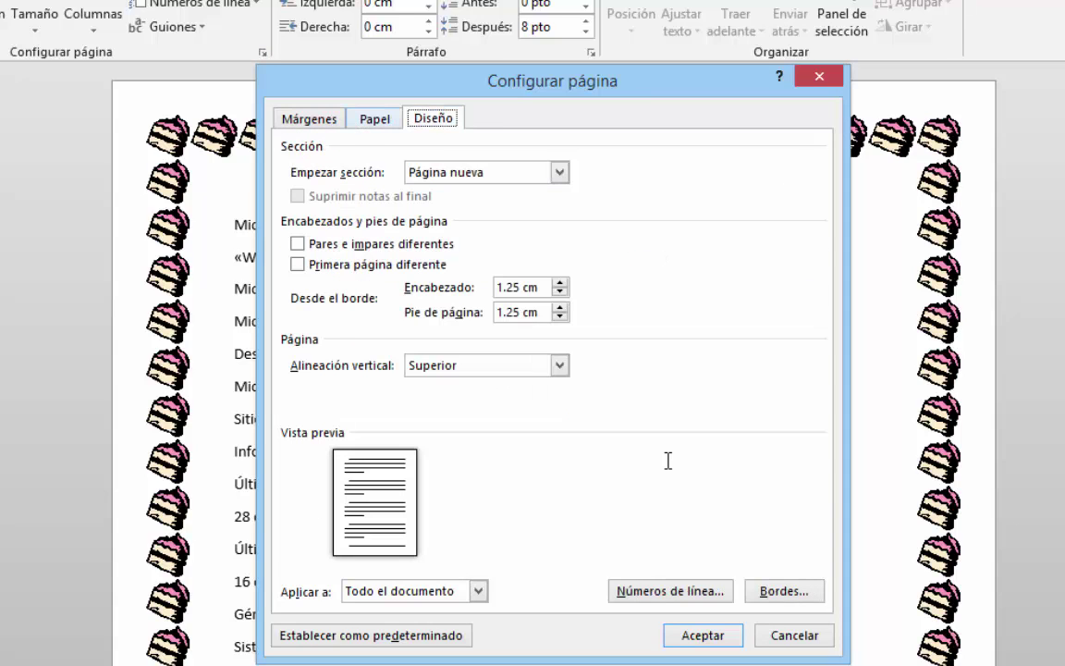
pyautogui.hotkey('ctrl', 'Tab')
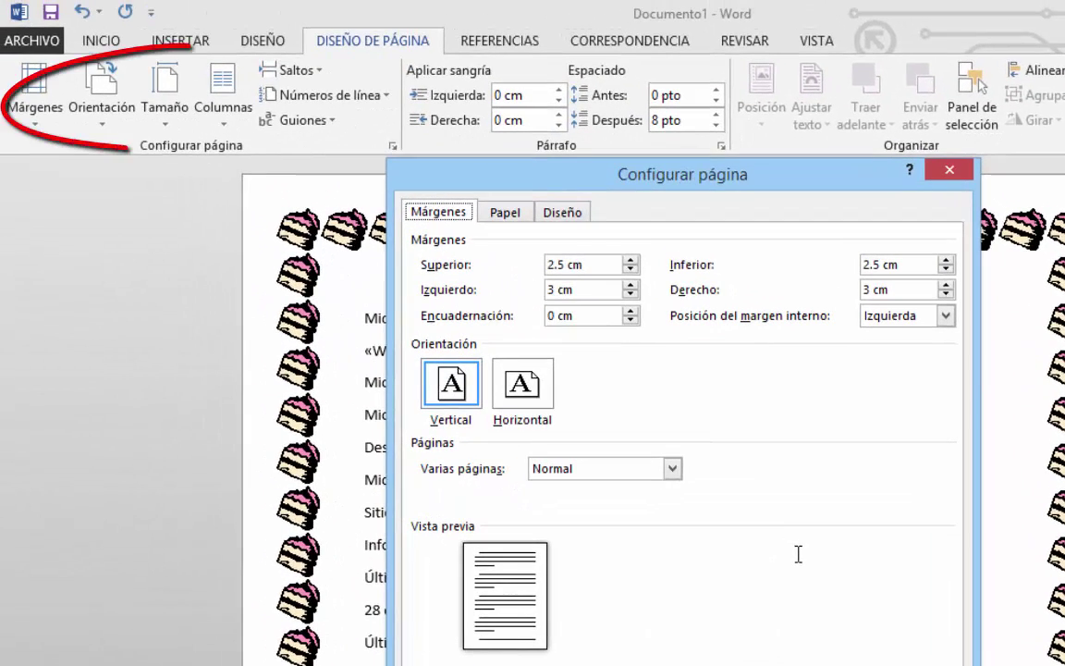
pyautogui.press('Escape')
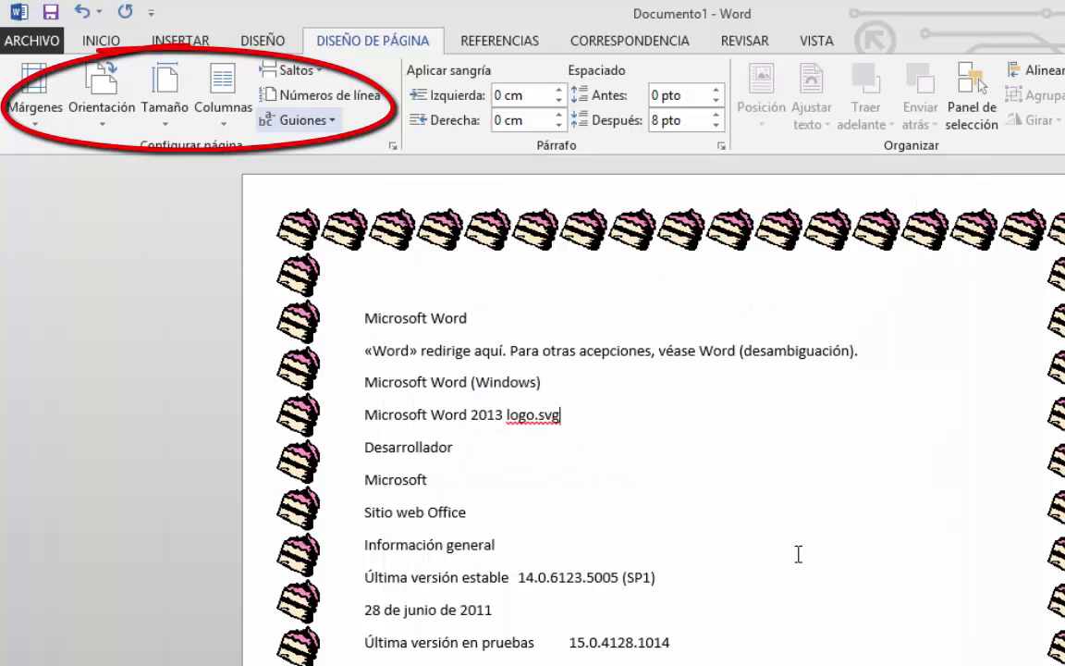
pyautogui.scroll(-6, 798, 554)
pyautogui.scroll(-4, 798, 553)
pyautogui.scroll(-4, 799, 554)
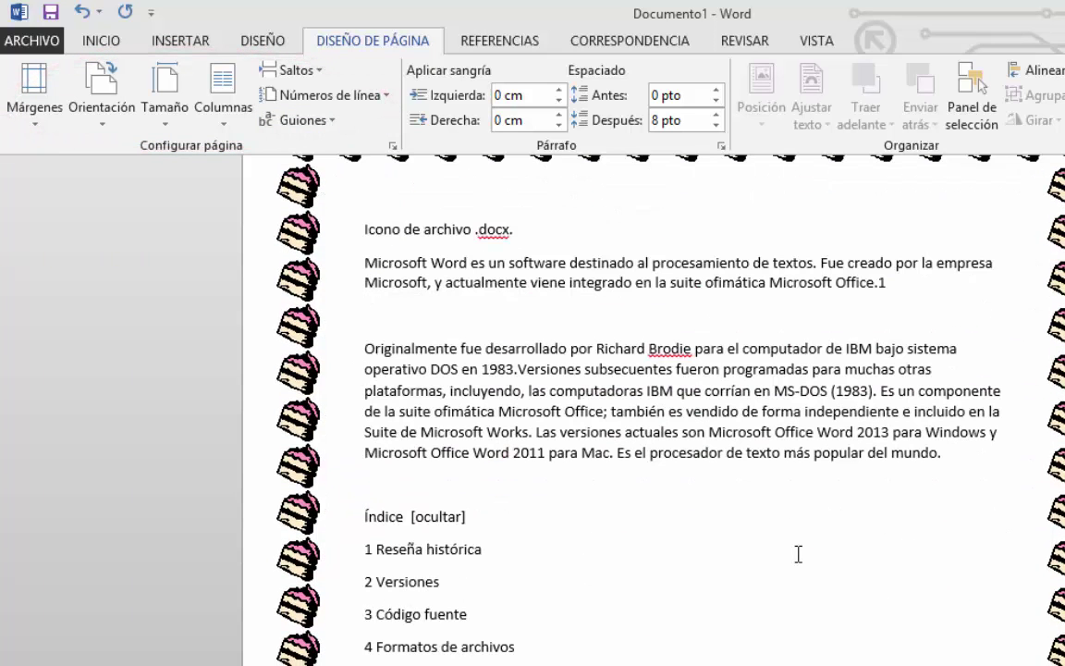
# Select the Originalmente fue desarrollado paragraph and justify it.
pyautogui.hotkey('ctrl', 'shift', 'Up')
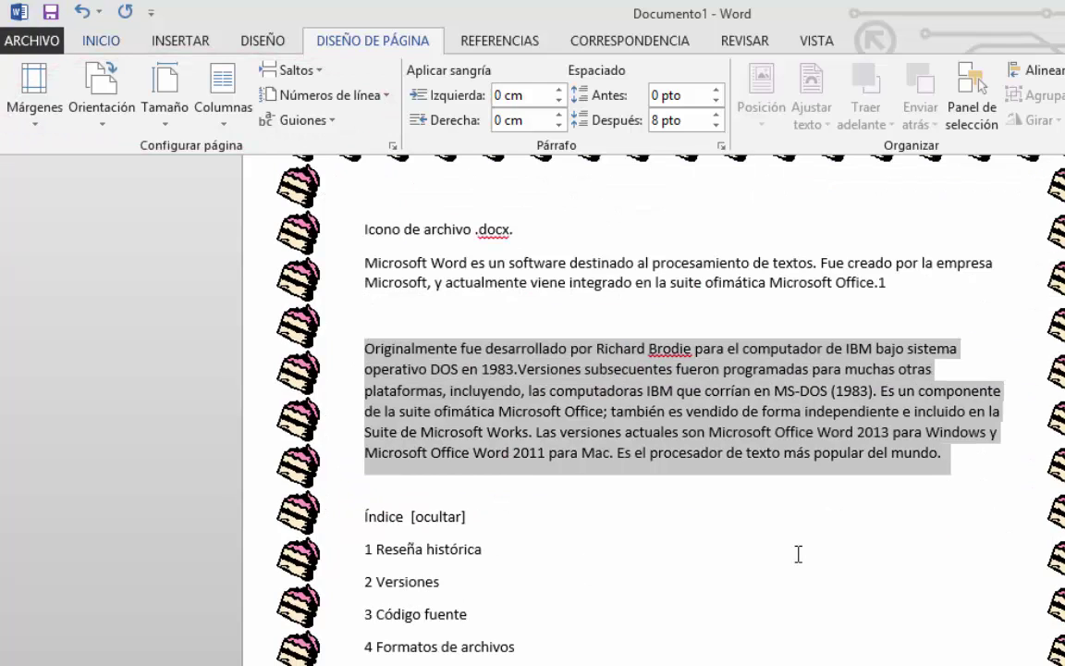
pyautogui.hotkey('alt', 'h')
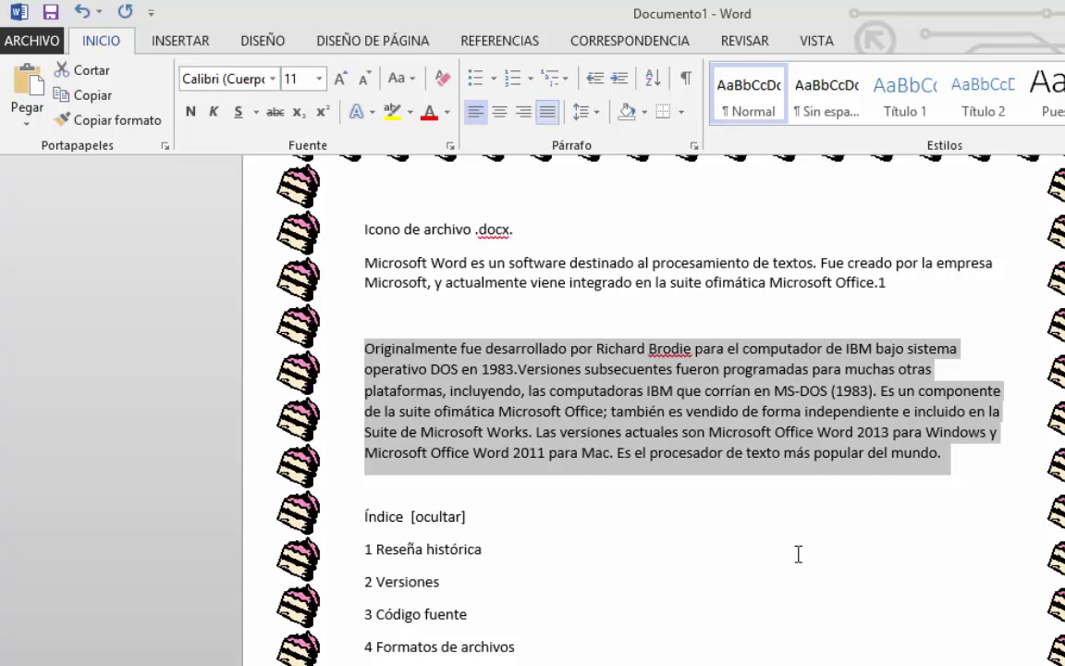
pyautogui.hotkey('ctrl', 'j')
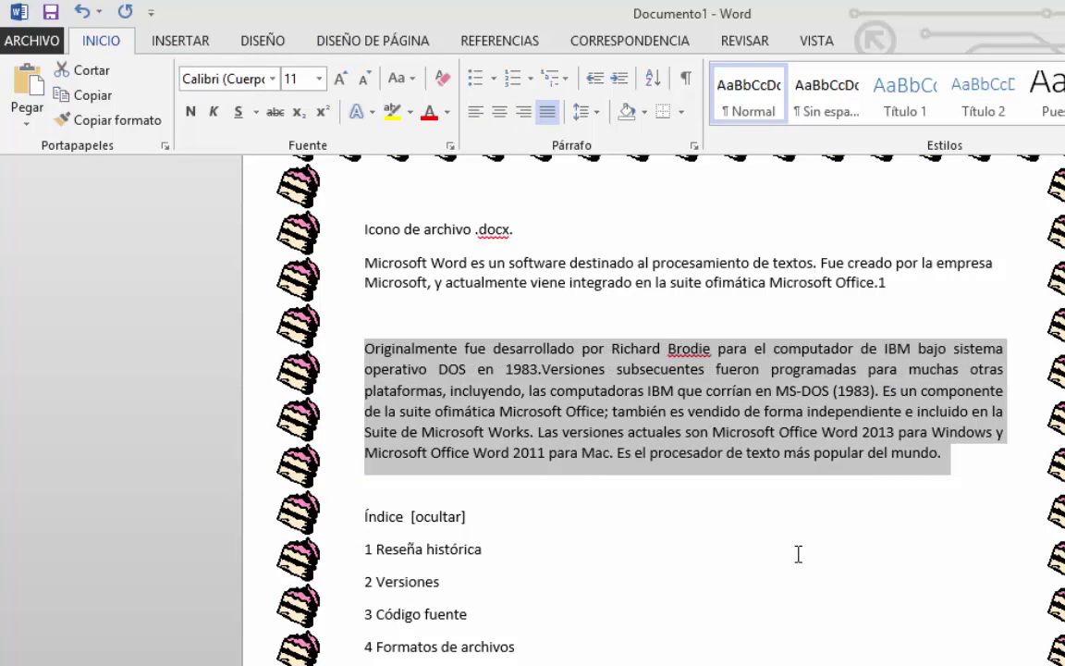
# Set hyphenation to Automático so words split across line ends.
pyautogui.hotkey('alt', 'c')
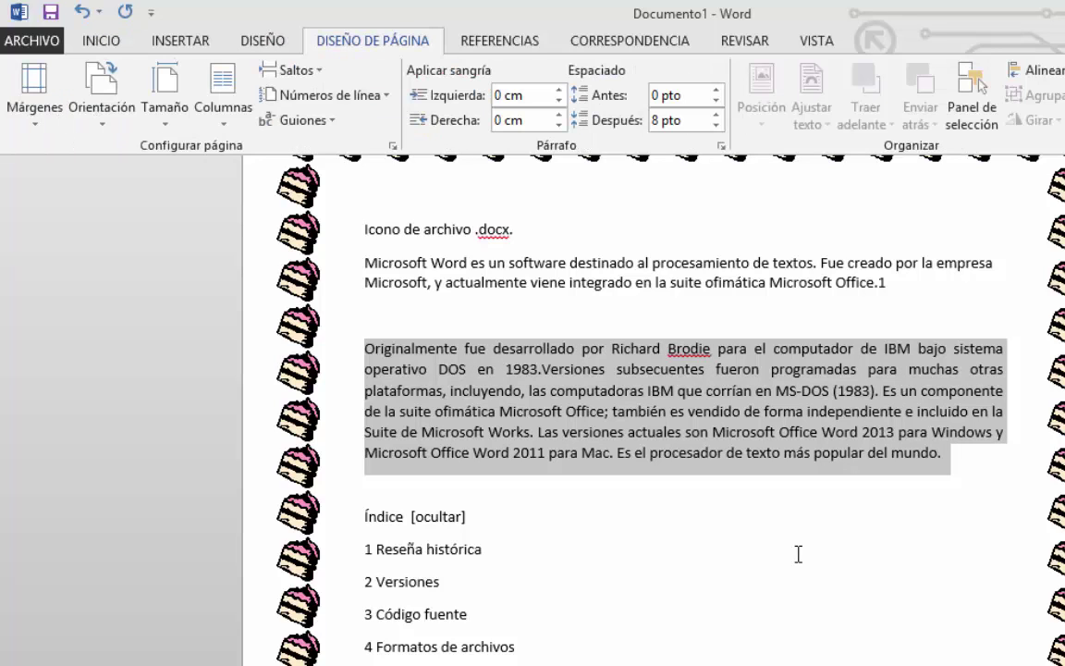
pyautogui.press('g')
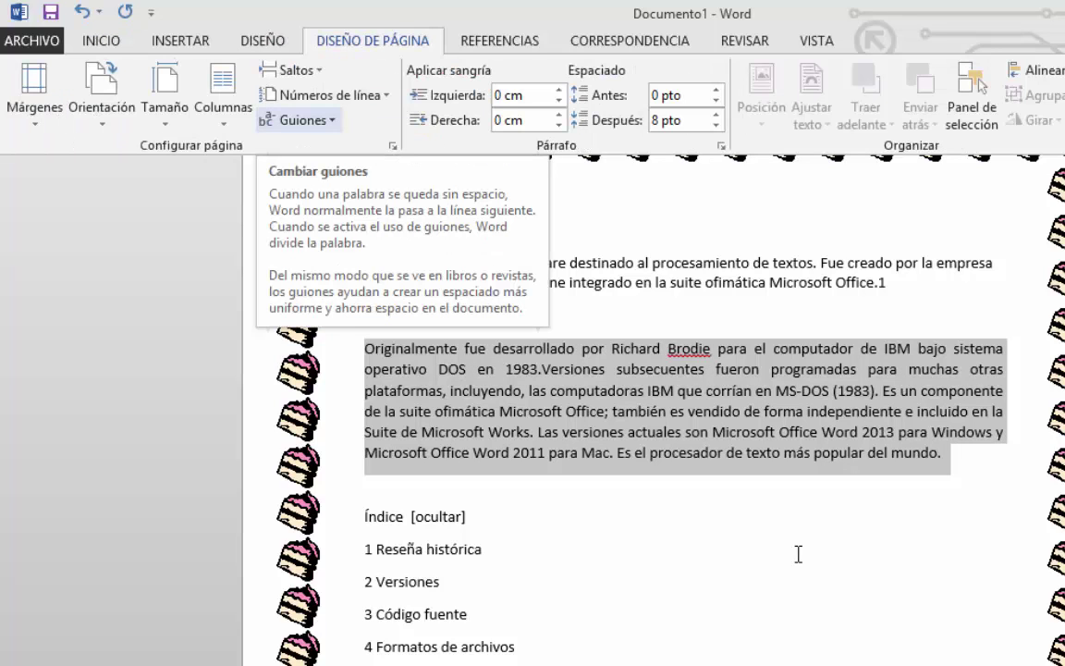
pyautogui.press('Return')
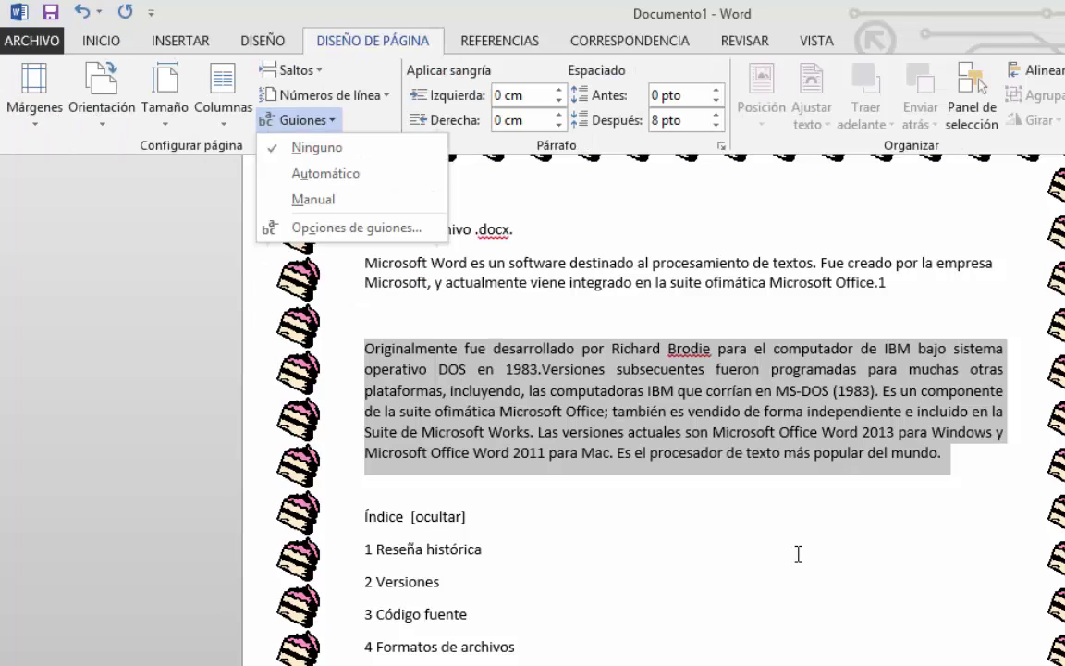
pyautogui.press('Down')
pyautogui.press('Down')
pyautogui.press('Up')
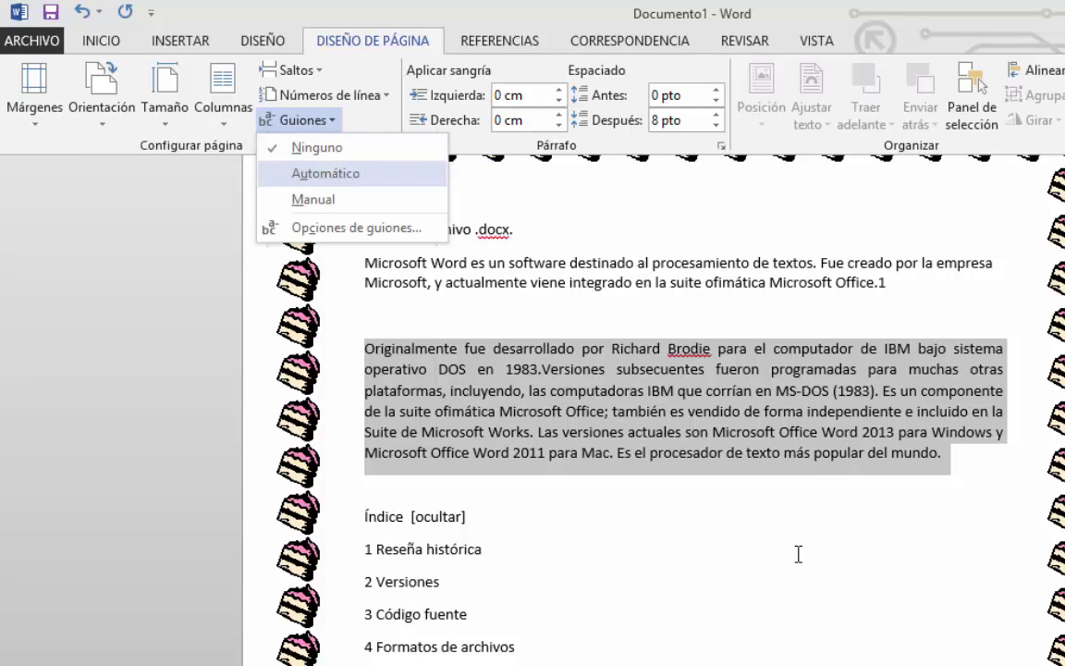
pyautogui.press('Return')
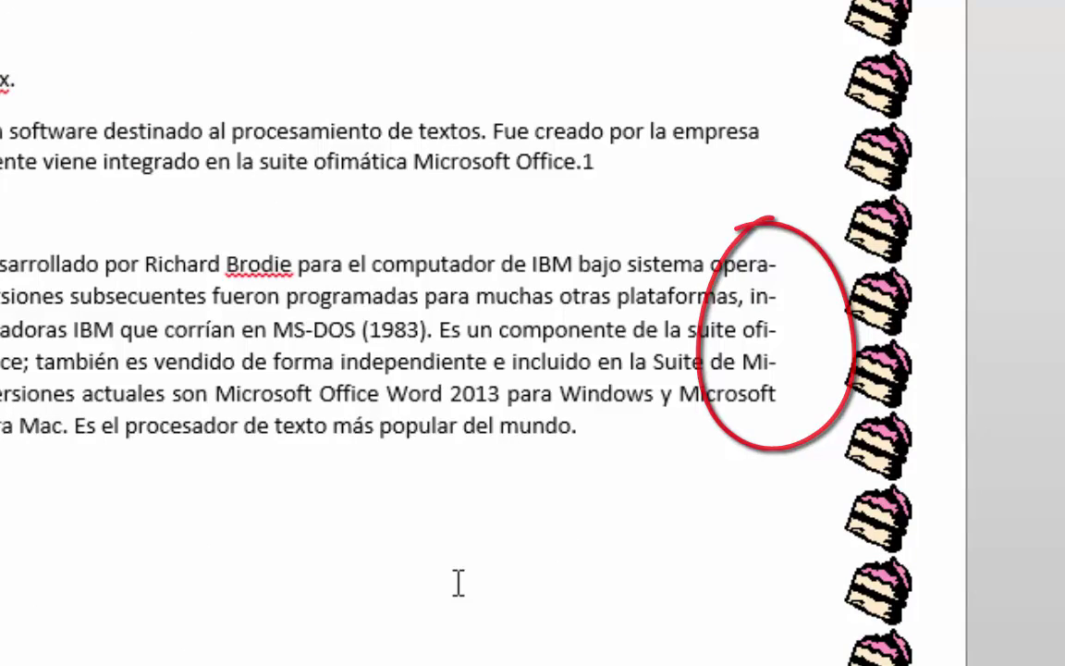
# Reselect the paragraph and set hyphenation back to Ninguno.
pyautogui.hotkey('shift', 'Up')
pyautogui.hotkey('shift', 'Up')
pyautogui.hotkey('shift', 'Up')
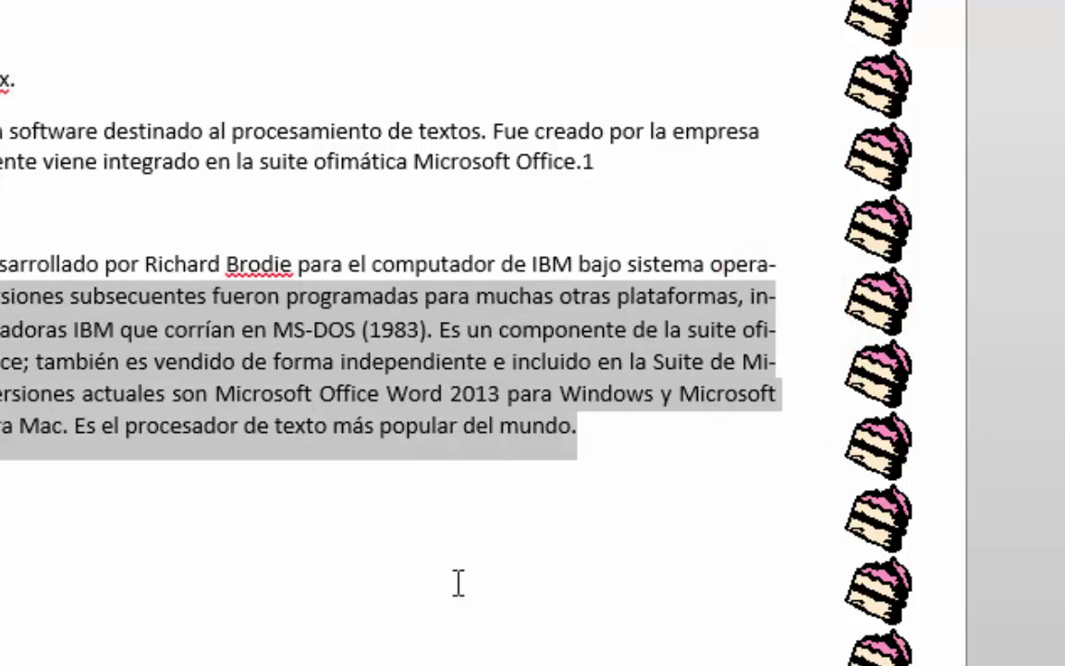
pyautogui.hotkey('shift', 'Up')
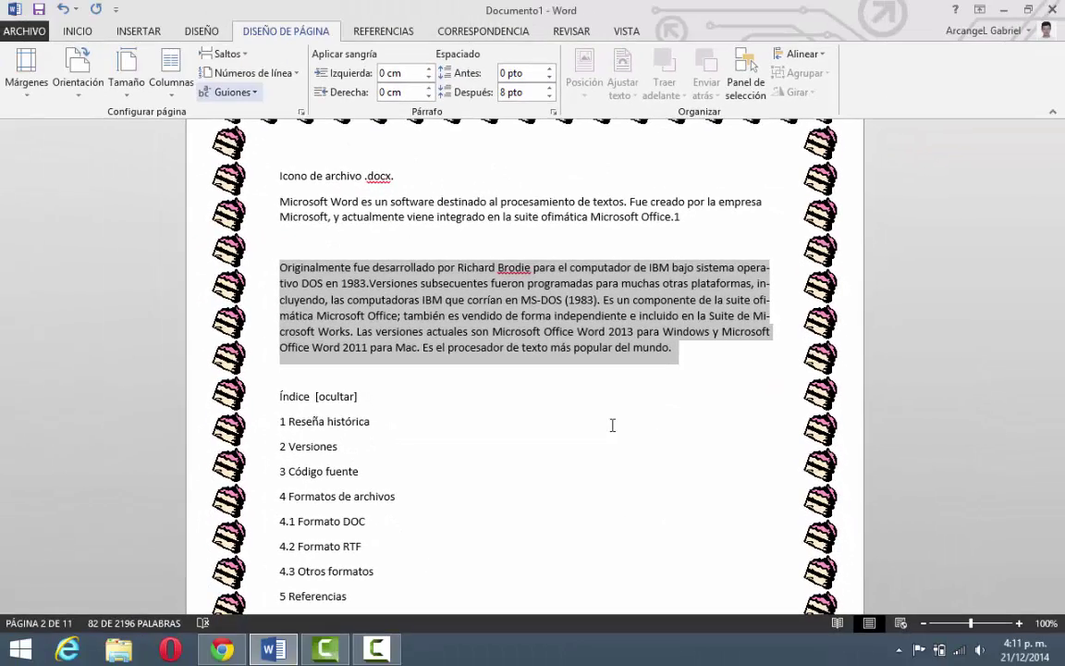
pyautogui.hotkey('alt', 'c')
pyautogui.press('g')
pyautogui.press('Return')
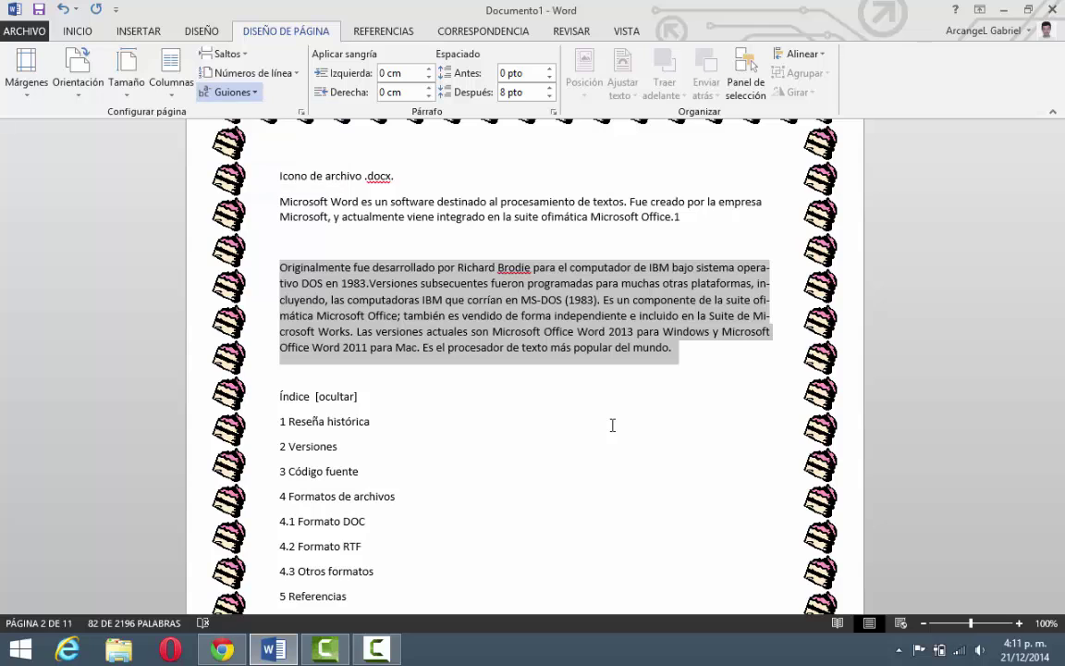
# Turn on Continua line numbering and scroll through the numbered pages.
pyautogui.hotkey('alt', 'c')
pyautogui.press('n')
pyautogui.press('c')
pyautogui.scroll(2, 613, 425)
pyautogui.scroll(2, 612, 424)
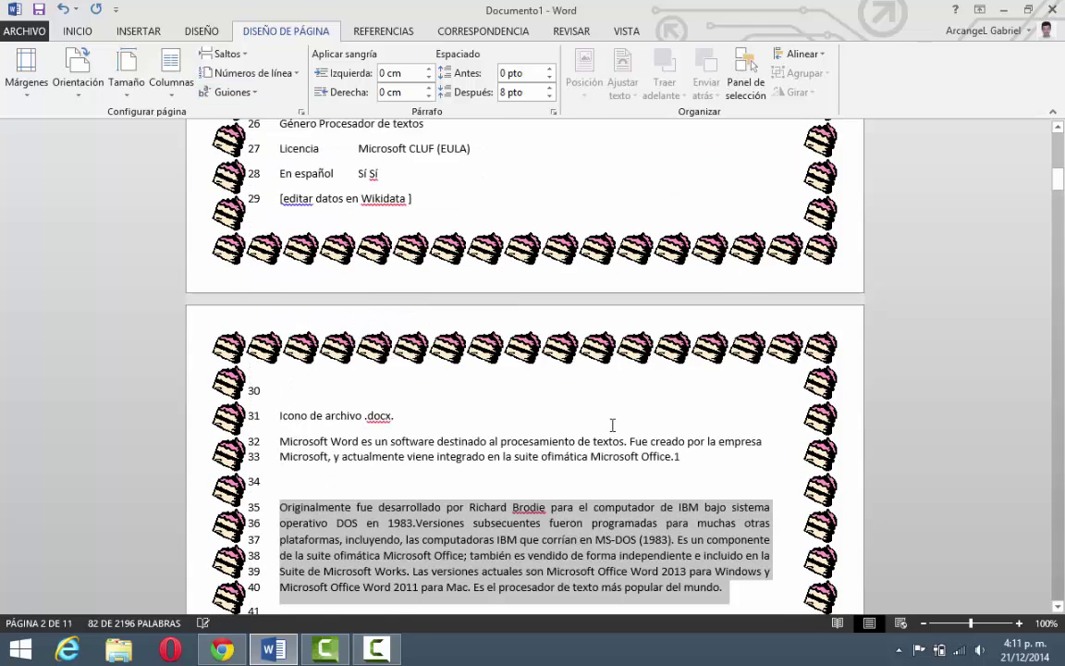
pyautogui.scroll(-6, 612, 424)
pyautogui.scroll(7, 612, 424)
pyautogui.scroll(6, 612, 425)
pyautogui.scroll(1, 612, 425)
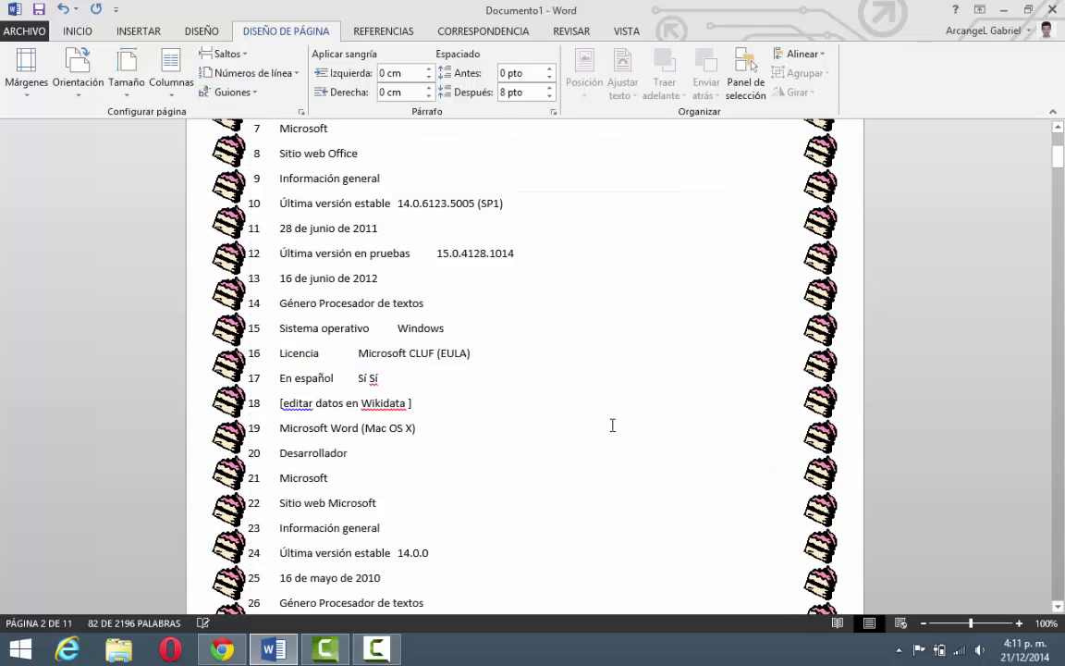
pyautogui.scroll(3, 612, 425)
pyautogui.scroll(-9, 613, 425)
pyautogui.scroll(-2, 612, 425)
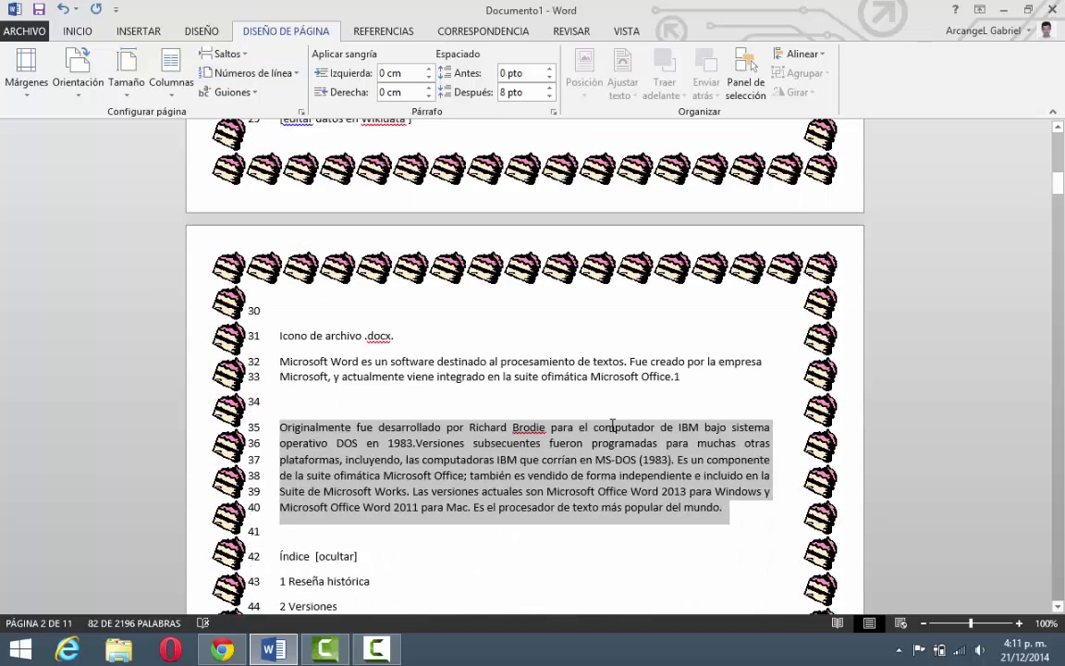
pyautogui.scroll(-2, 612, 425)
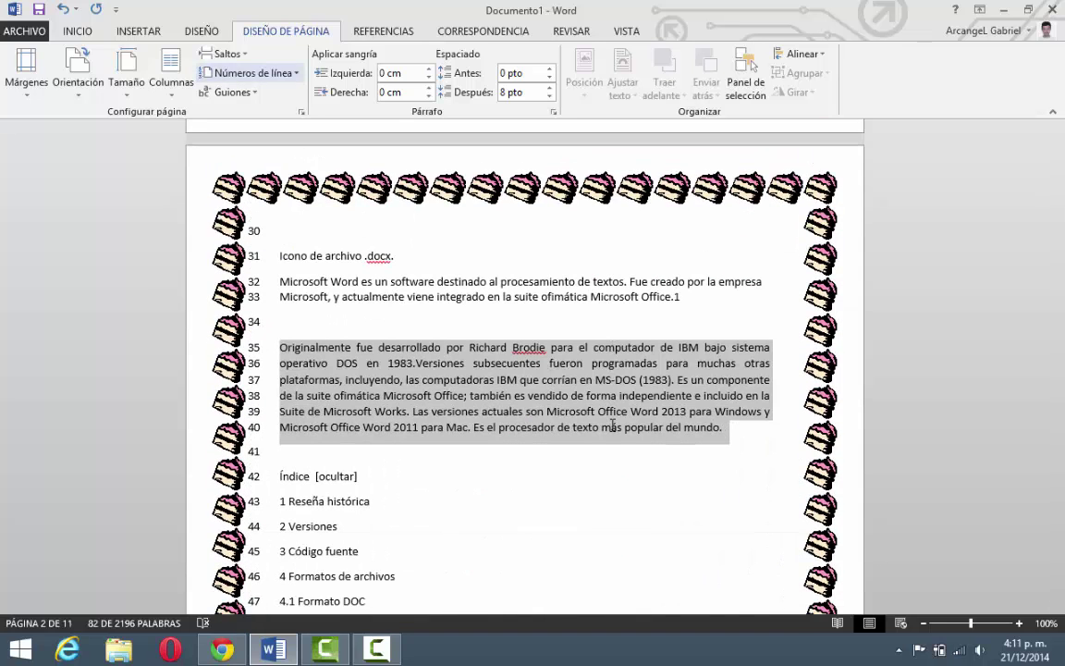
# Set line numbering to Ninguno and deselect the paragraph.
pyautogui.press('Return')
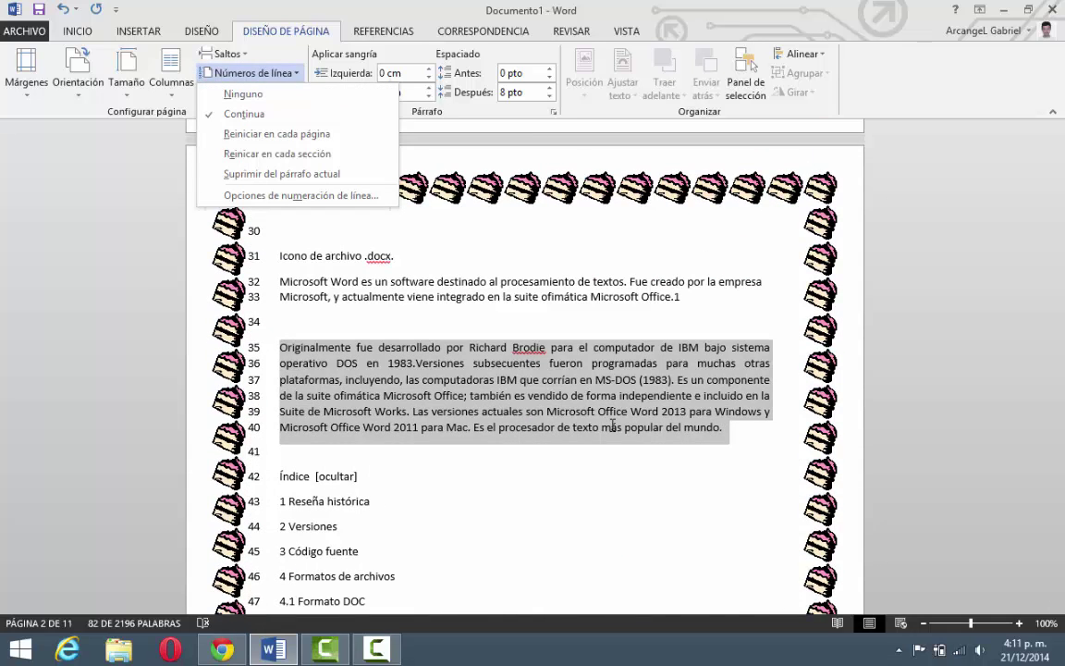
pyautogui.press('Down')
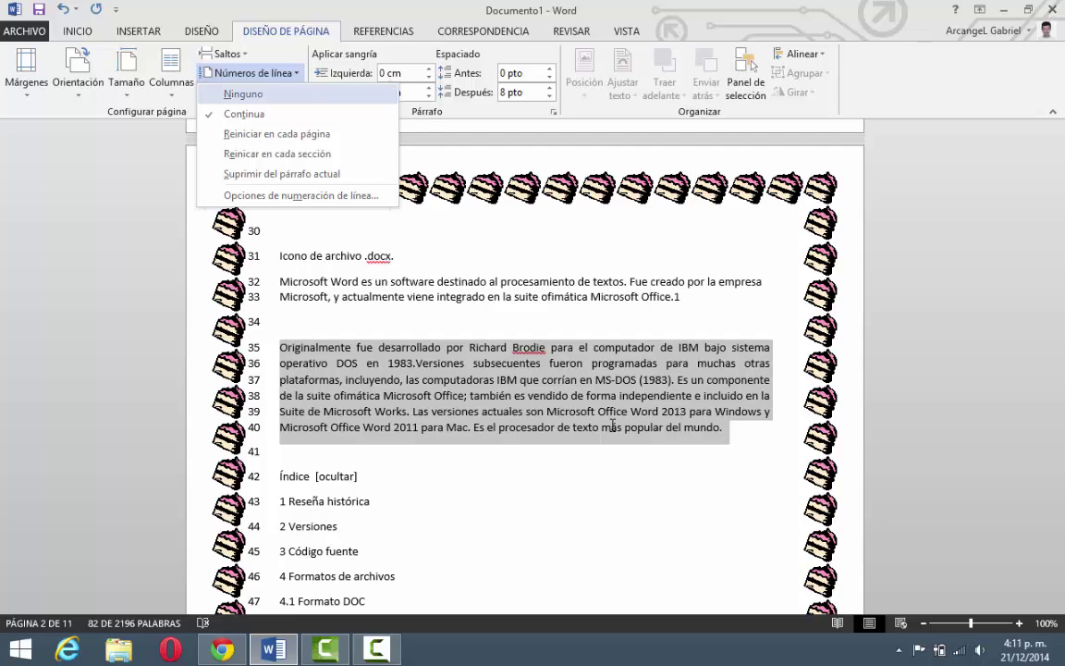
pyautogui.press('Return')
pyautogui.click(612, 425)
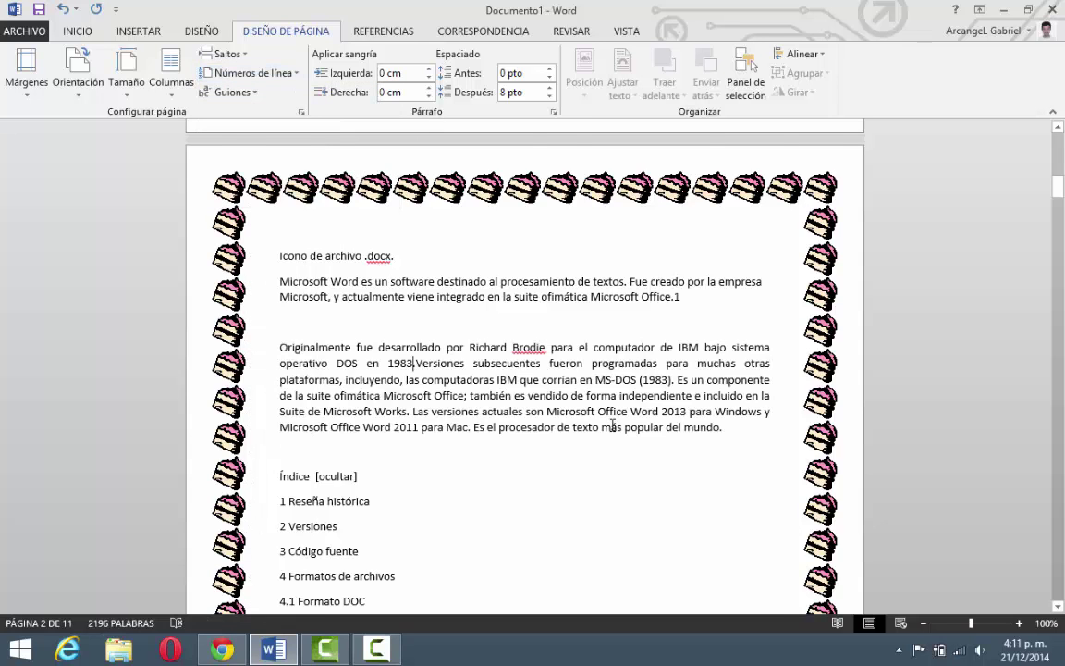
pyautogui.scroll(-10, 613, 425)
pyautogui.scroll(-8, 612, 426)
pyautogui.scroll(2, 613, 426)
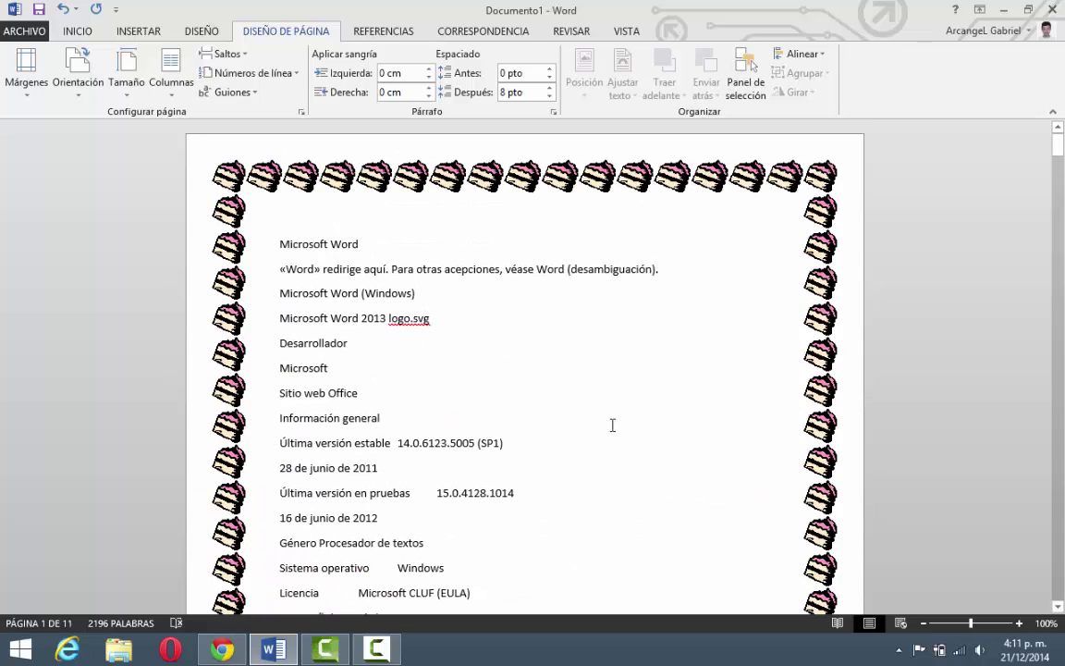
pyautogui.press('Return')
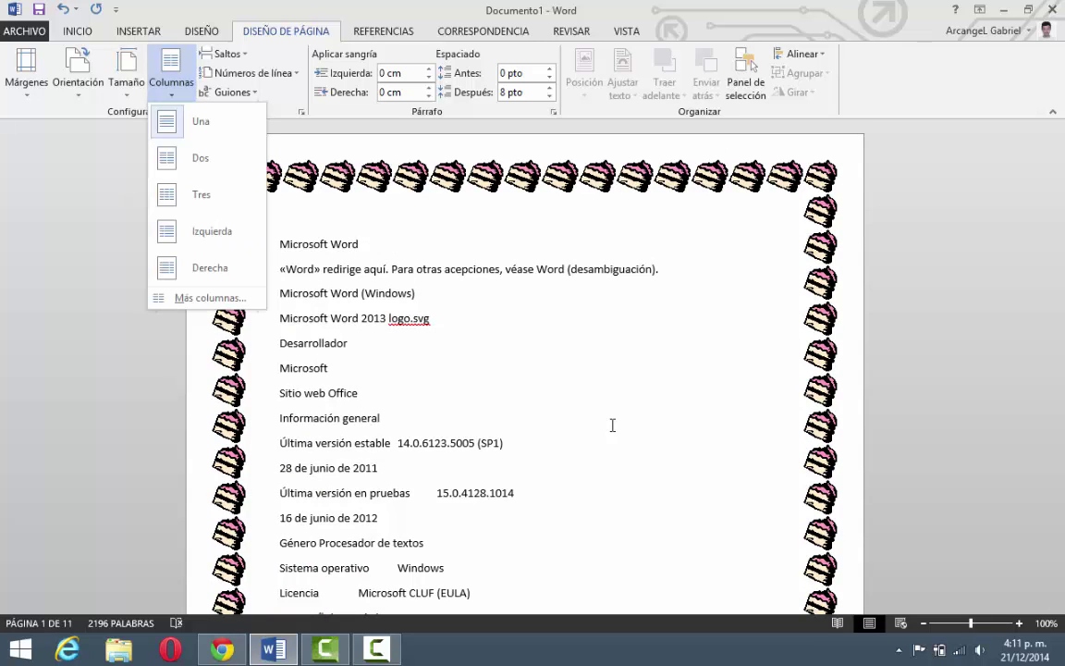
pyautogui.scroll(-2, 612, 426)
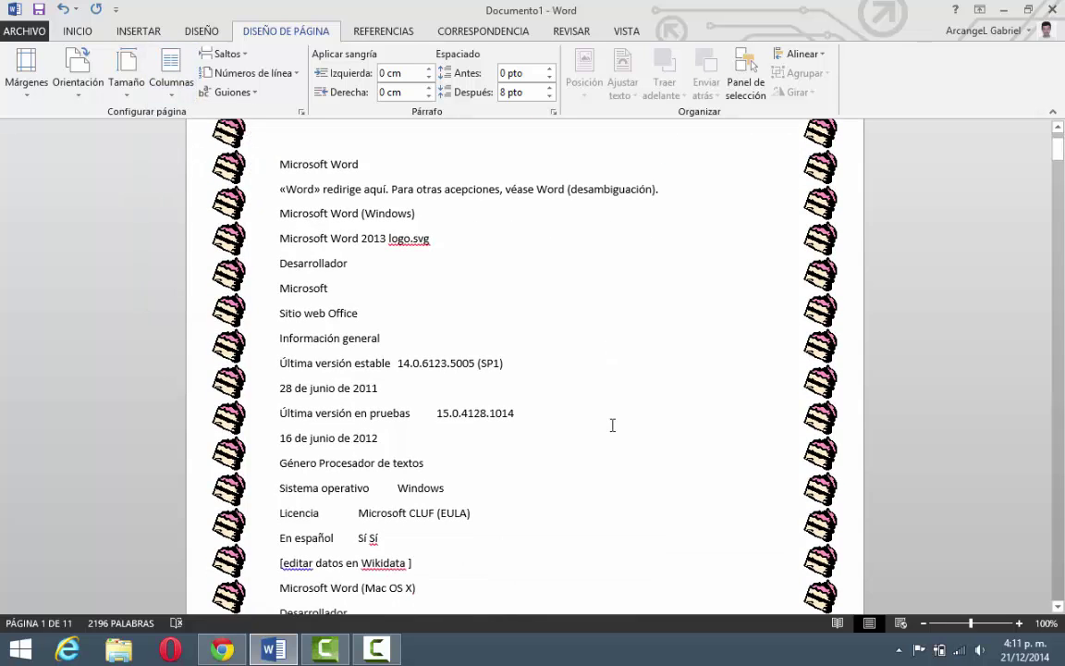
pyautogui.hotkey('shift', 'Down')
pyautogui.hotkey('shift', 'Down')
pyautogui.hotkey('shift', 'Down')
pyautogui.hotkey('shift', 'Down')
pyautogui.hotkey('shift', 'Down')
pyautogui.hotkey('shift', 'Down')
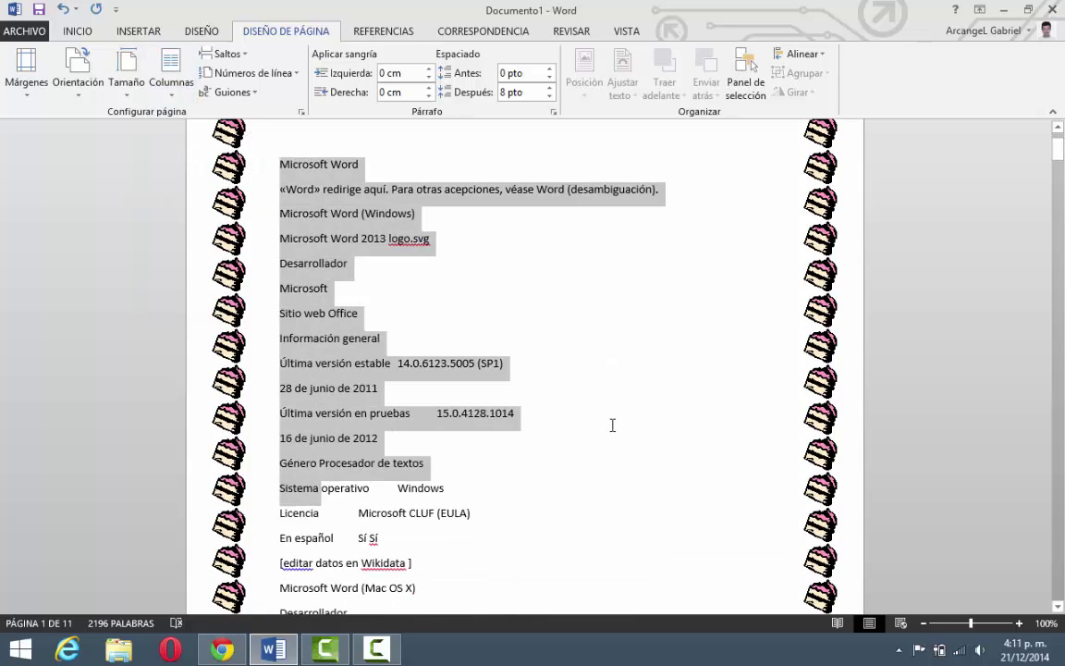
pyautogui.hotkey('shift', 'Down')
pyautogui.hotkey('shift', 'Down')
pyautogui.hotkey('shift', 'Down')
pyautogui.hotkey('shift', 'Down')
pyautogui.hotkey('shift', 'Down')
pyautogui.scroll(-3, 612, 426)
pyautogui.hotkey('shift', 'Up')
pyautogui.hotkey('shift', 'Up')
pyautogui.hotkey('shift', 'Up')
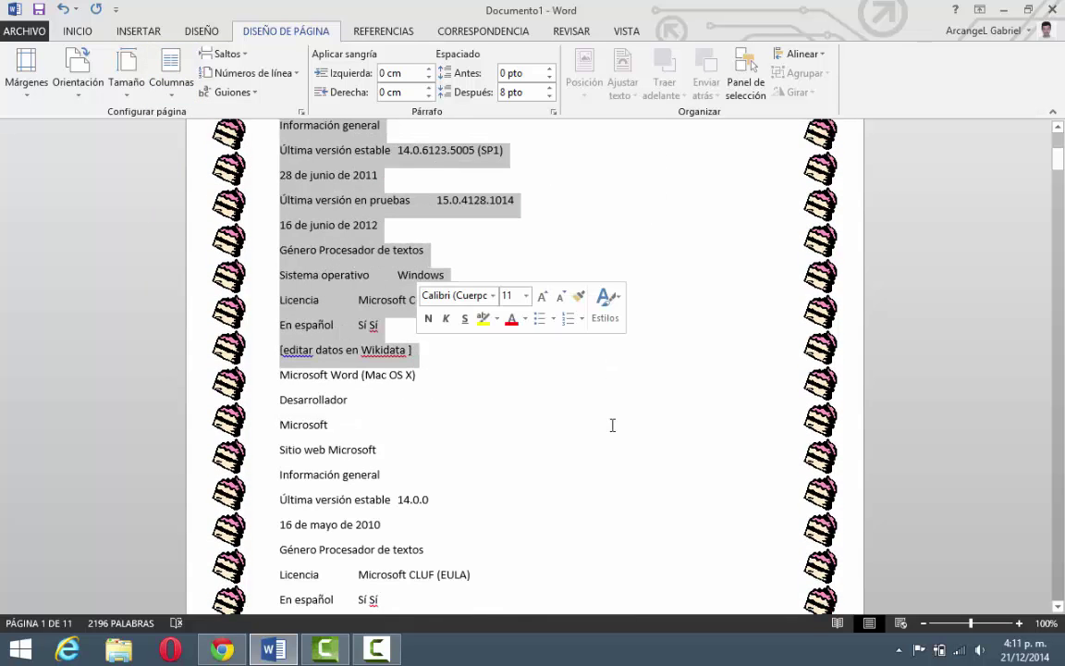
pyautogui.press('Down')
pyautogui.press('Down')
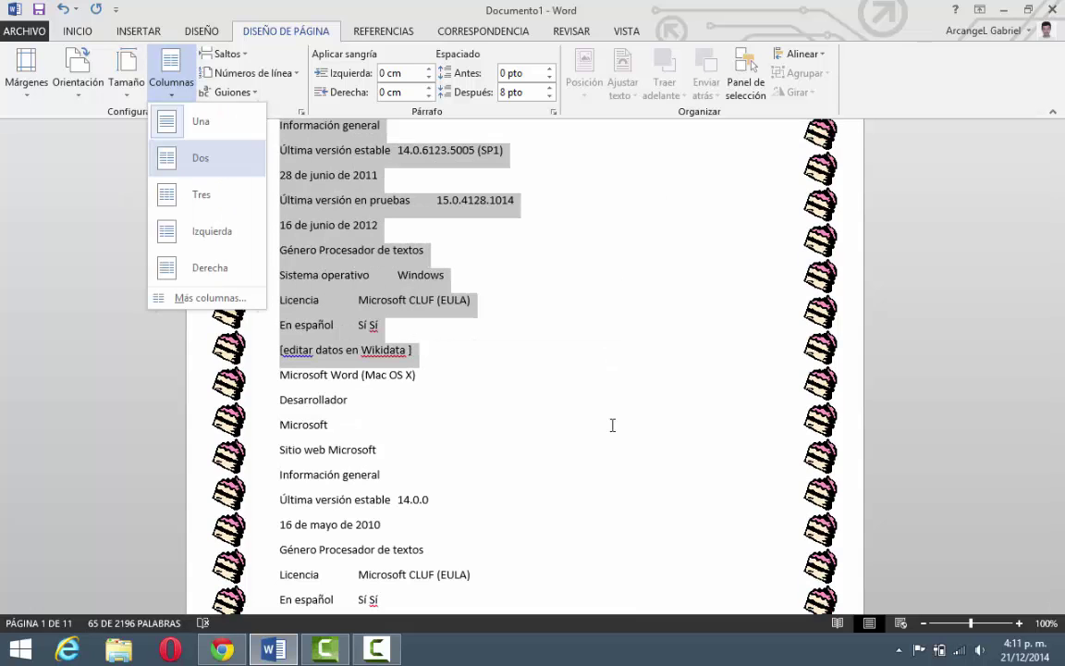
pyautogui.press('Return')
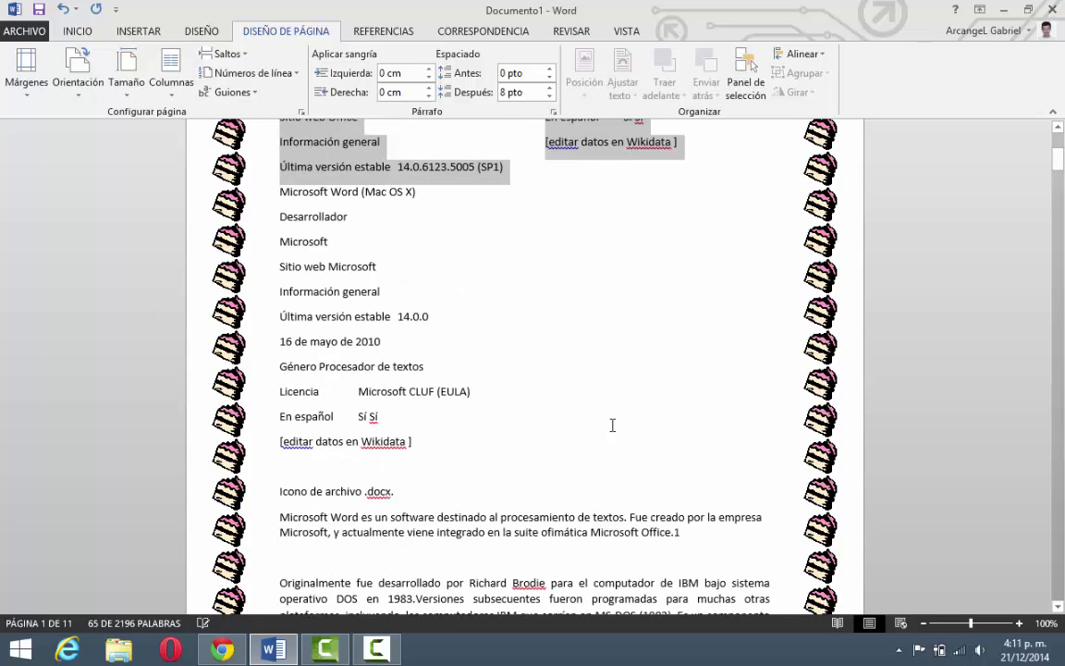
pyautogui.scroll(5, 612, 425)
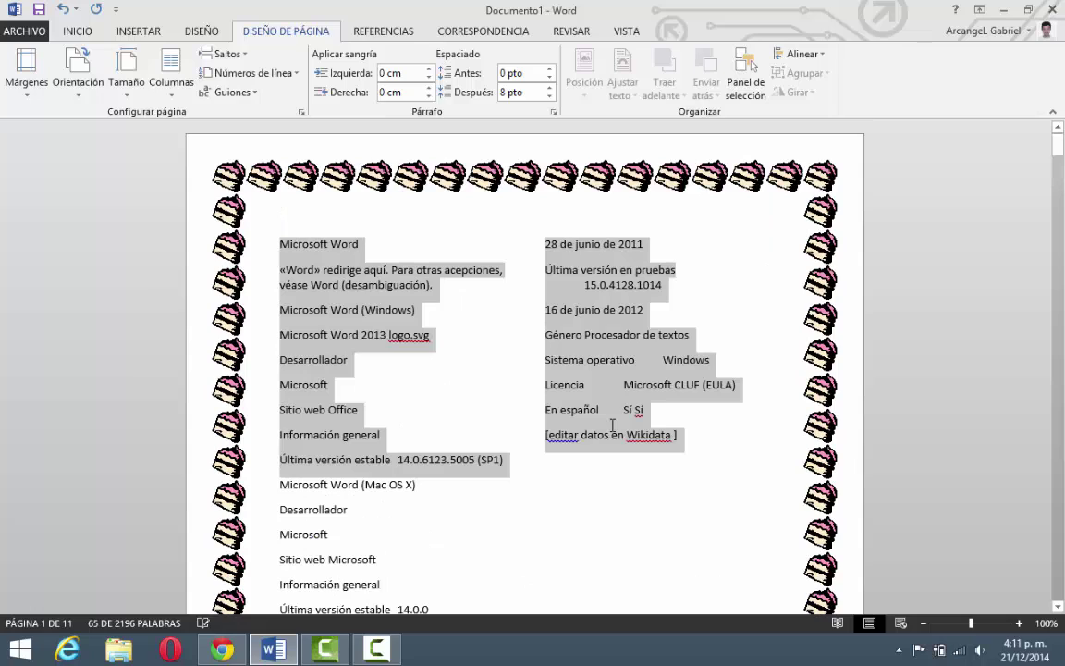
pyautogui.press('Down')
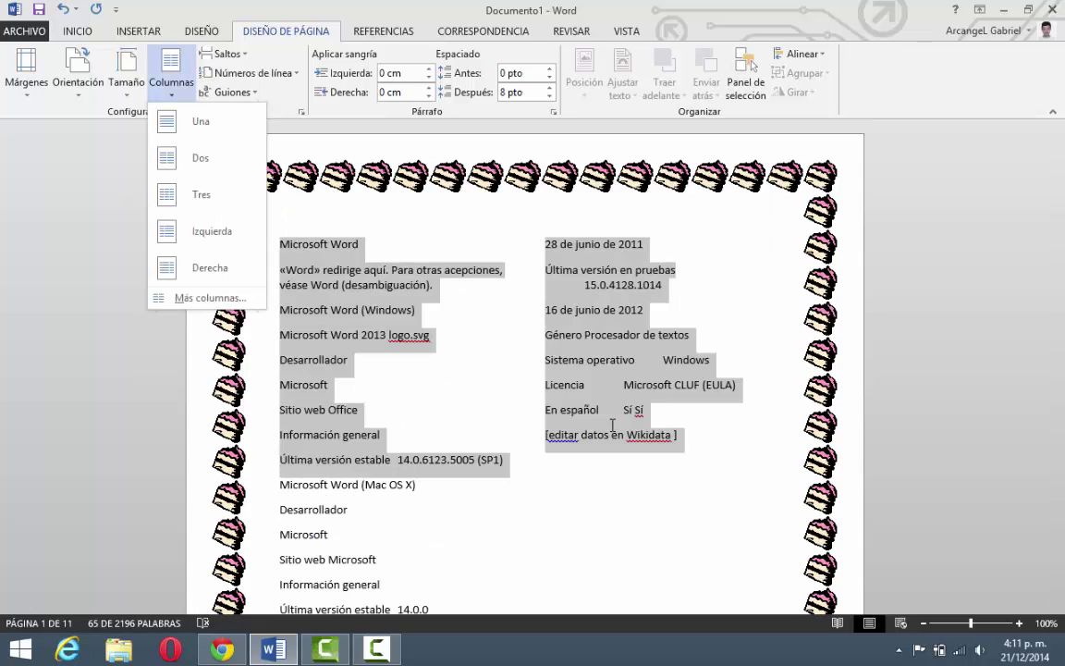
pyautogui.press('Down')
pyautogui.press('Down')
pyautogui.press('Down')
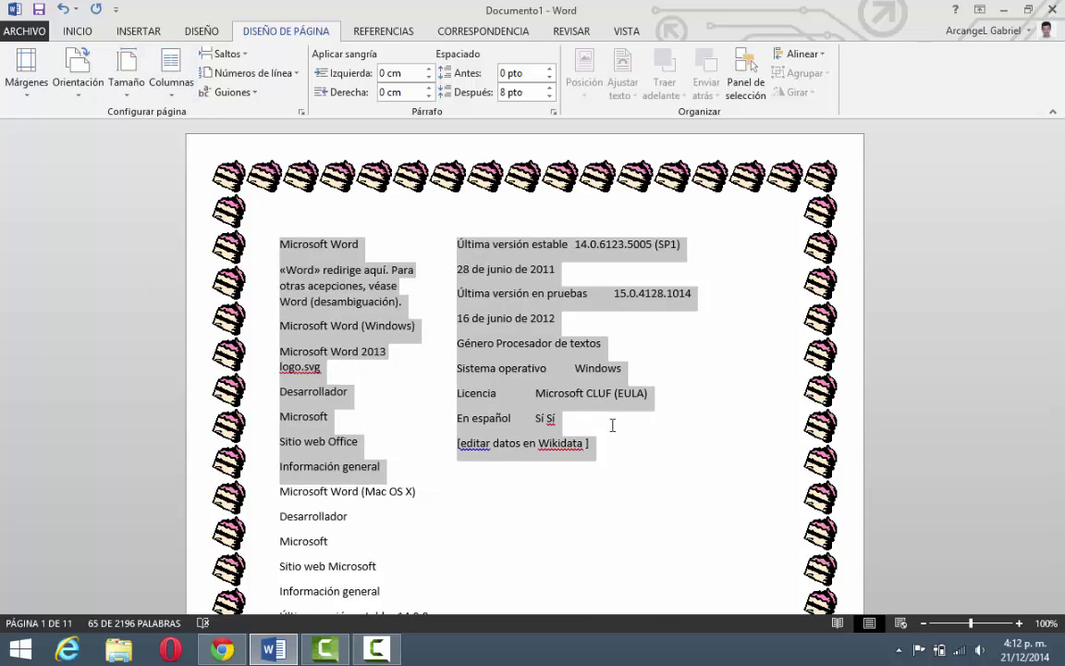
pyautogui.click(171, 69)
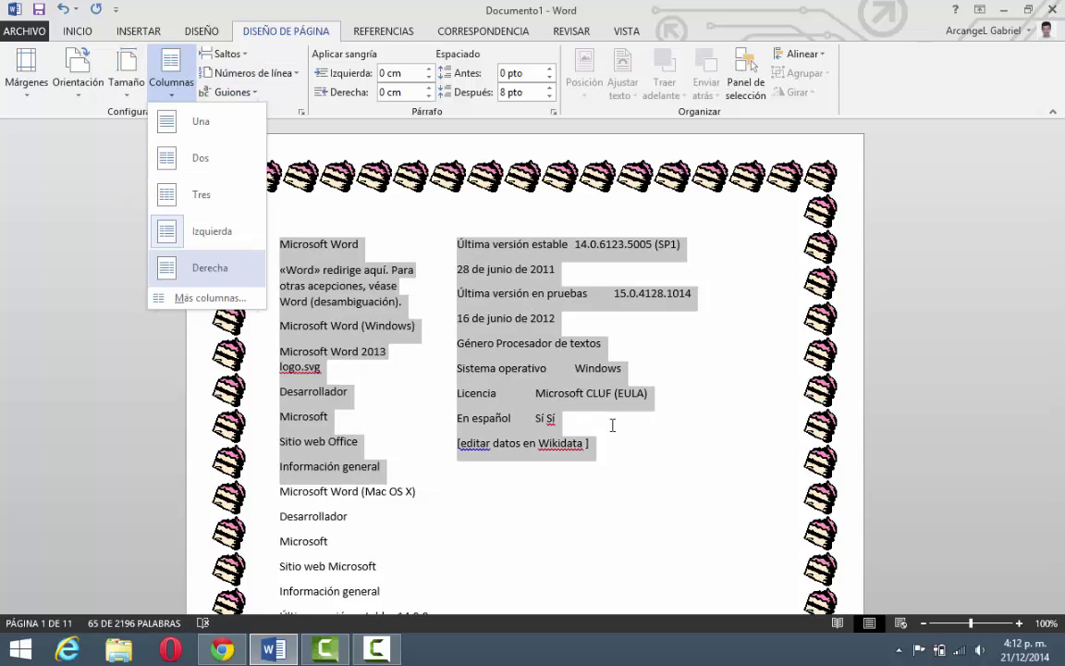
pyautogui.press('Return')
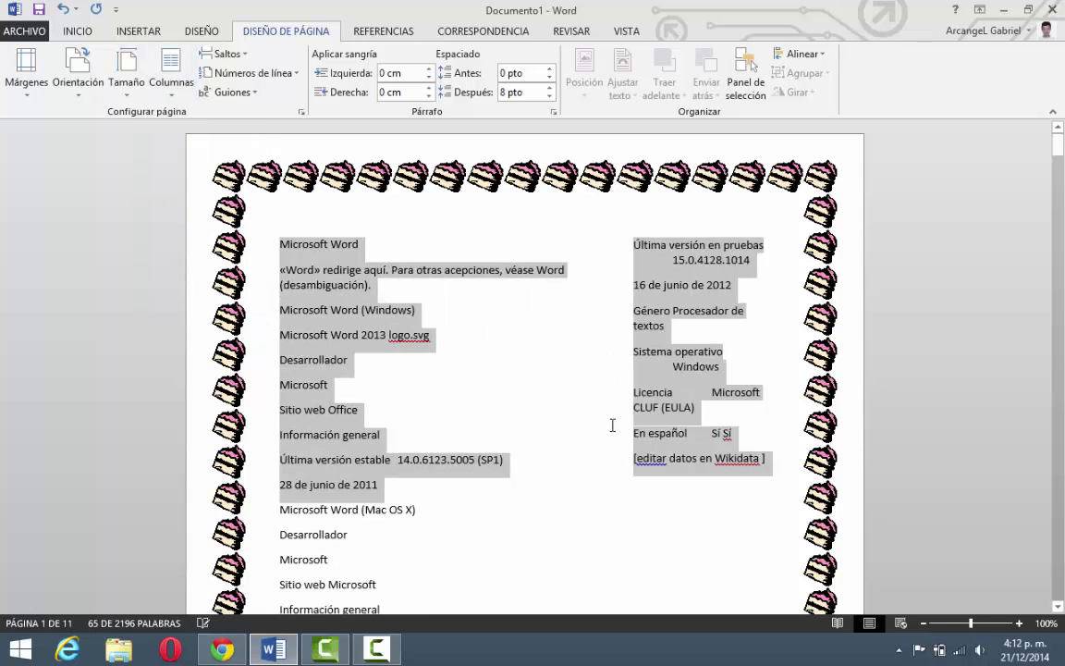
pyautogui.click(171, 69)
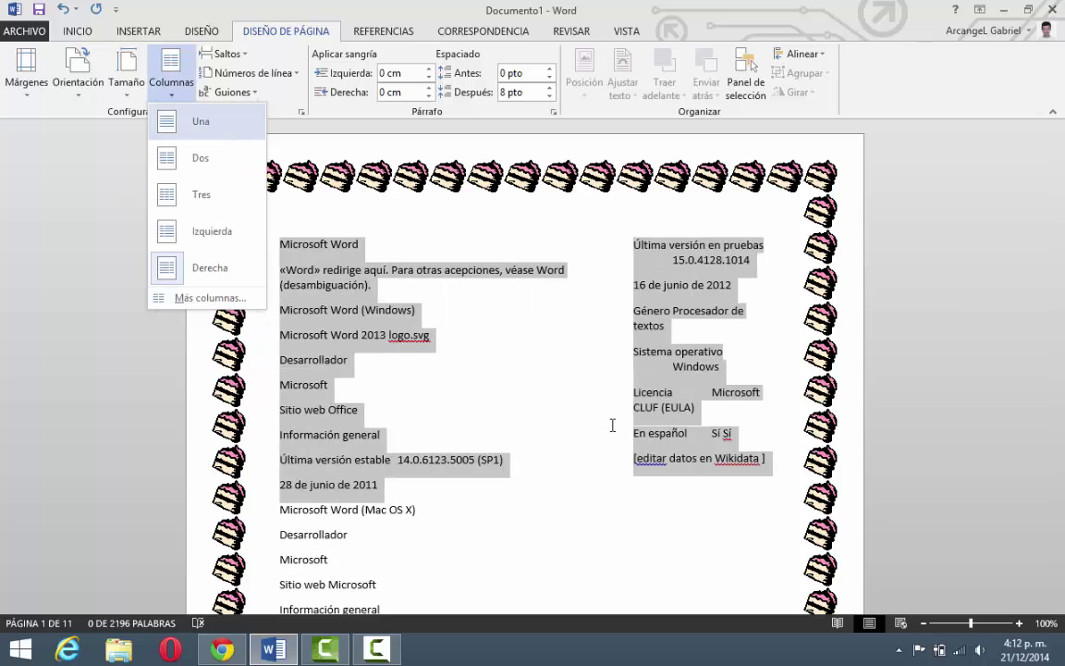
pyautogui.click(171, 69)
pyautogui.hotkey('ctrl', 'z')
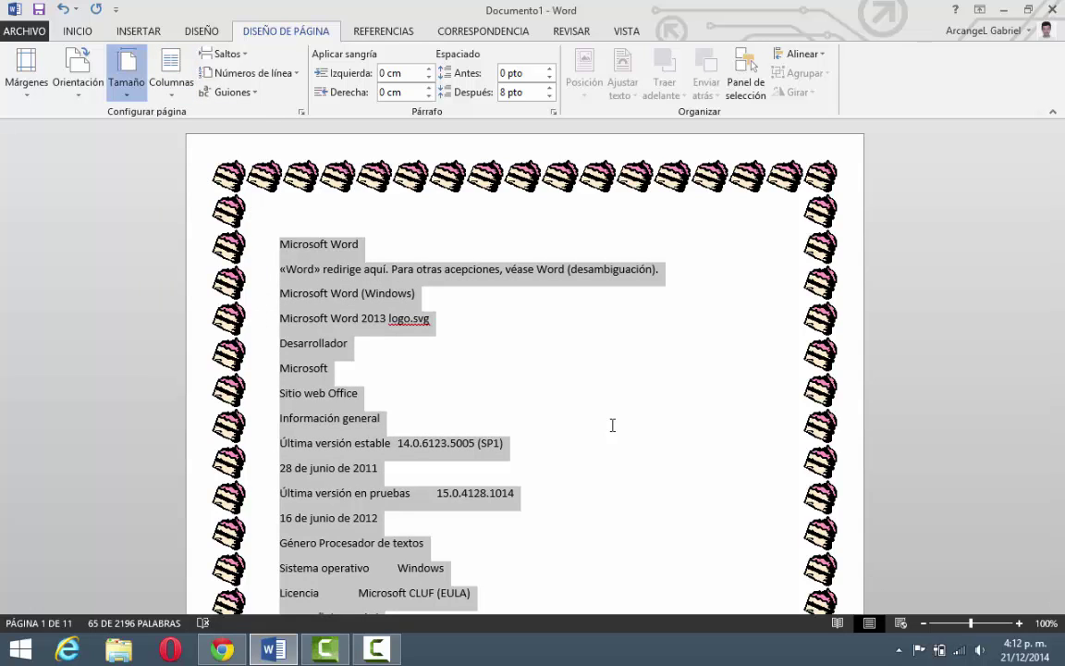
pyautogui.hotkey('alt', 'c')
pyautogui.press('t')
pyautogui.press('Down')
pyautogui.press('Up')
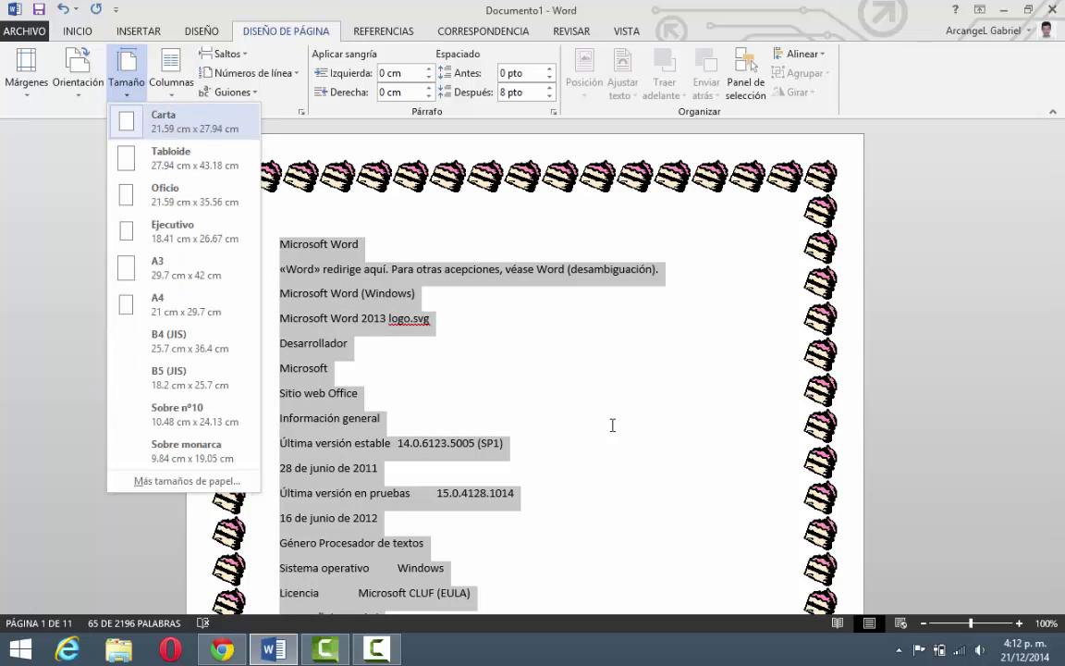
pyautogui.press('Down')
pyautogui.press('Down')
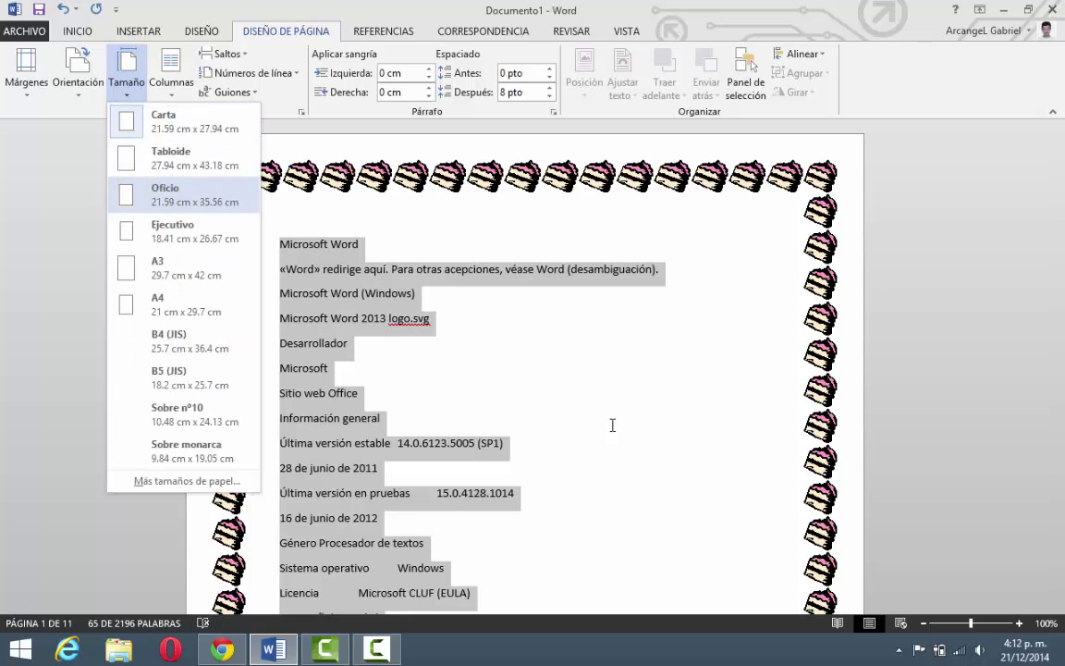
pyautogui.press('Up')
pyautogui.press('Up')
pyautogui.press('Escape')
pyautogui.press('Left')
pyautogui.press('Down')
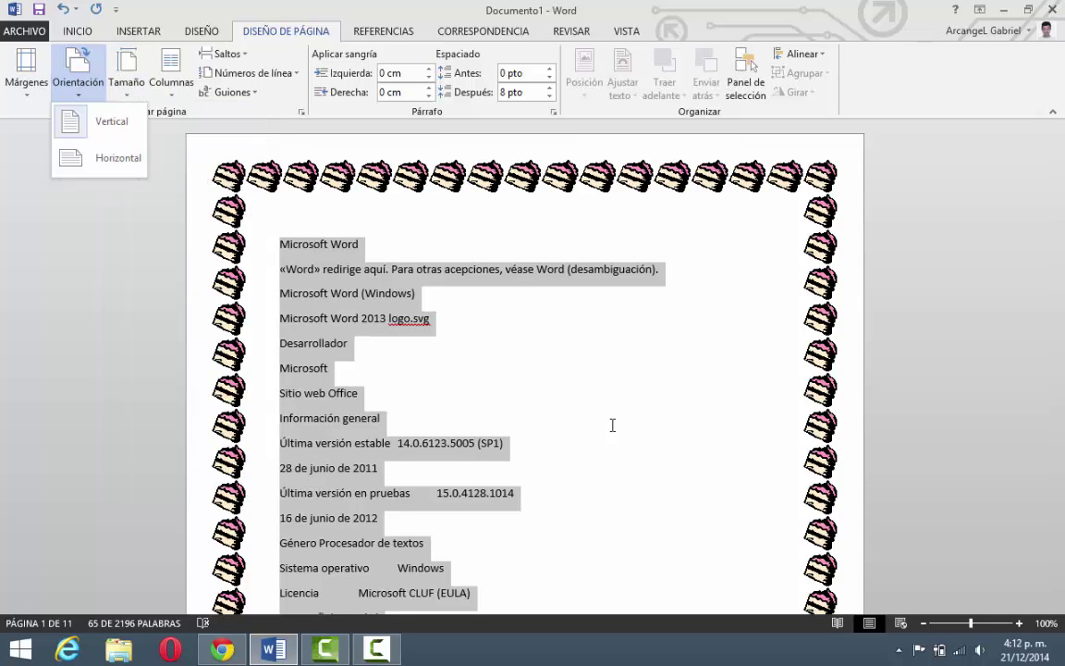
pyautogui.press('Down')
pyautogui.press('Up')
pyautogui.press('Escape')
pyautogui.press('Left')
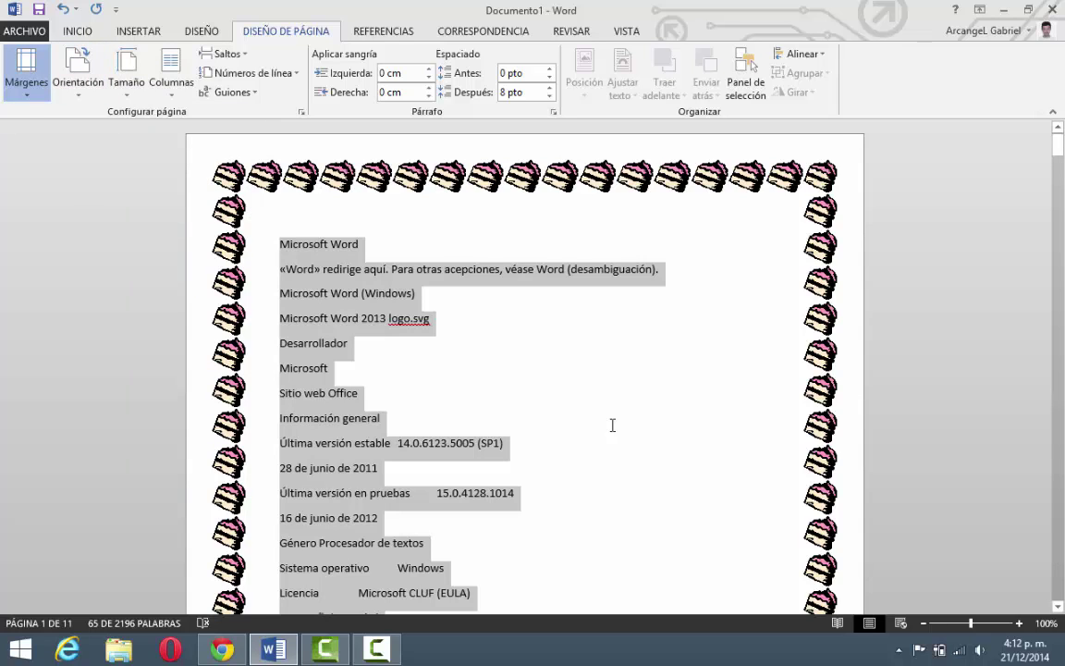
pyautogui.press('Down')
pyautogui.press('Down')
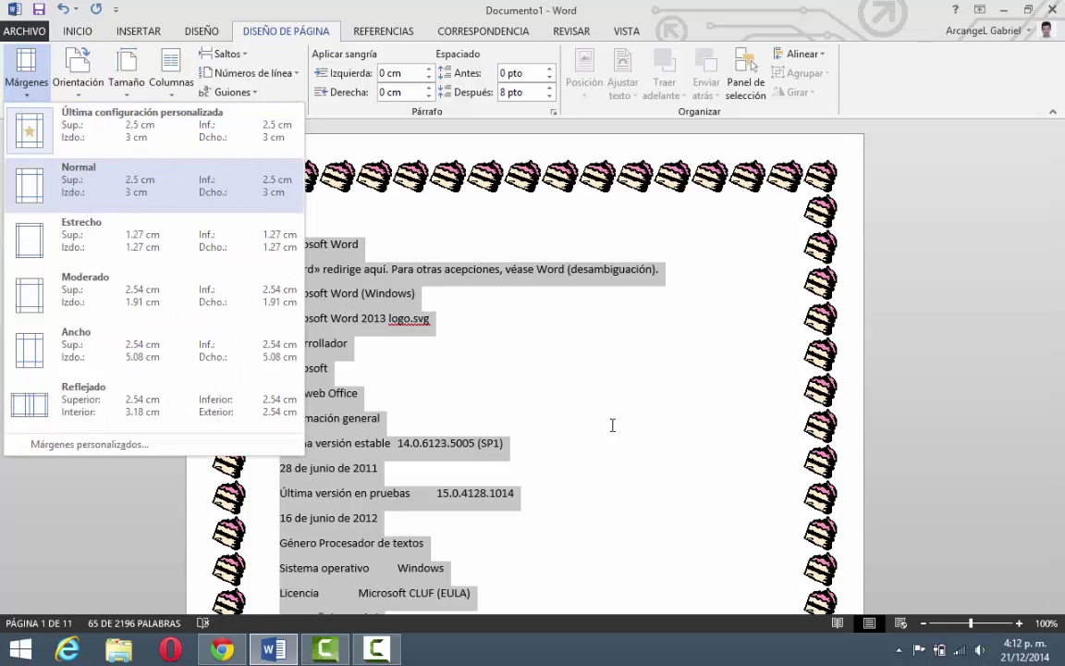
pyautogui.press('Down')
pyautogui.press('Down')
pyautogui.press('Down')
pyautogui.press('Up')
pyautogui.press('Up')
pyautogui.press('Up')
pyautogui.press('Up')
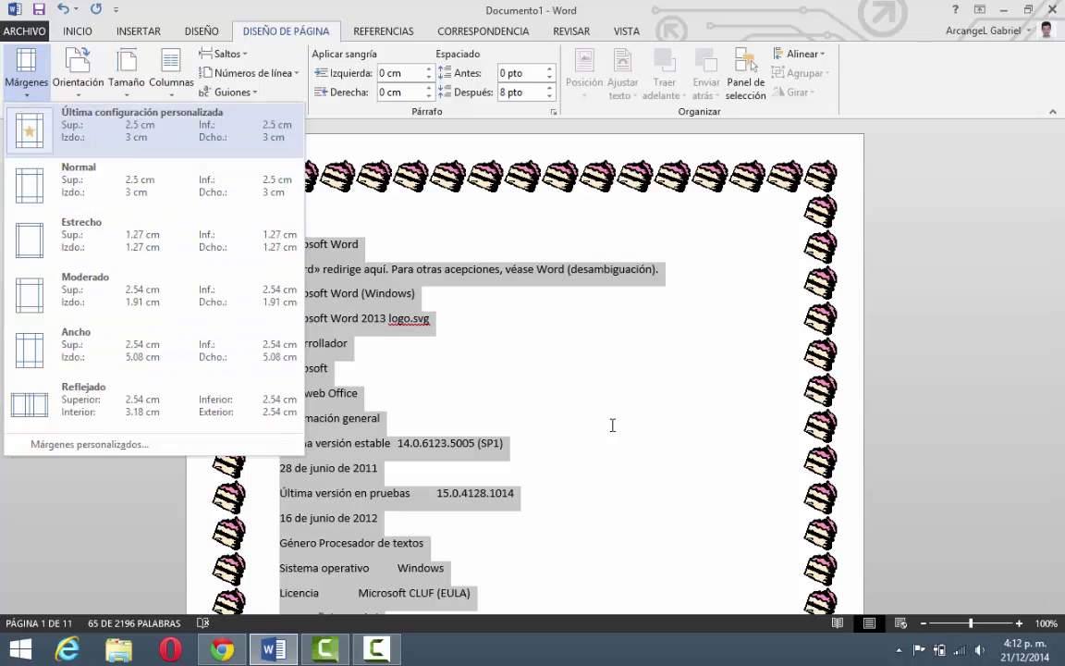
pyautogui.press('Down')
pyautogui.press('Down')
pyautogui.press('Down')
pyautogui.press('Down')
pyautogui.press('Down')
pyautogui.press('Up')
pyautogui.press('Down')
pyautogui.press('Down')
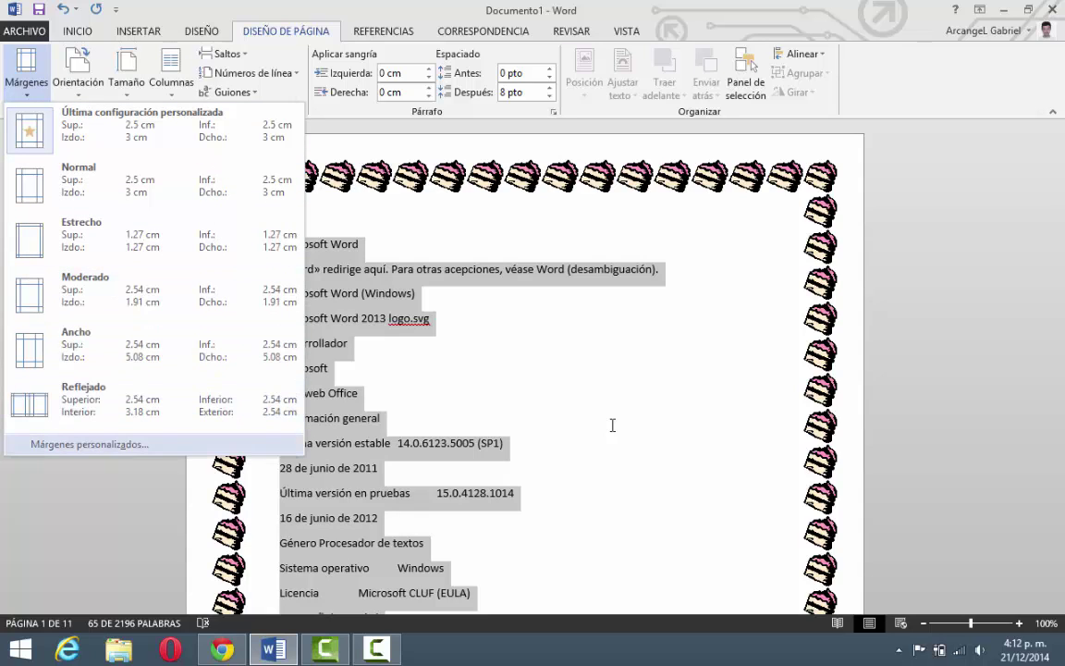
pyautogui.press('Up')
pyautogui.press('Escape')
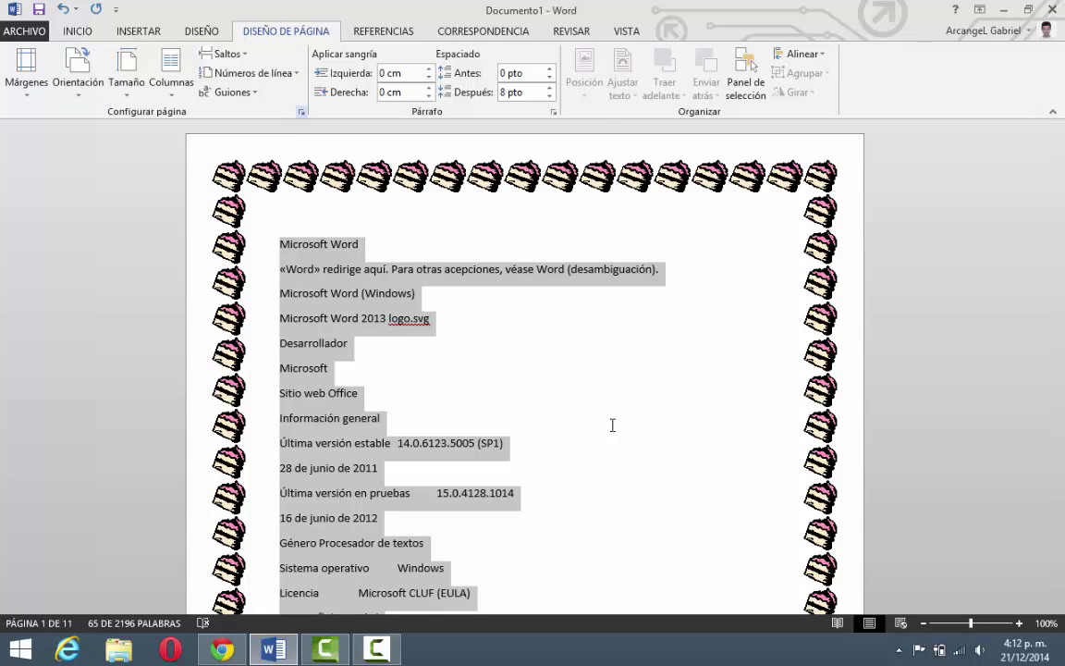
pyautogui.press('Tab')
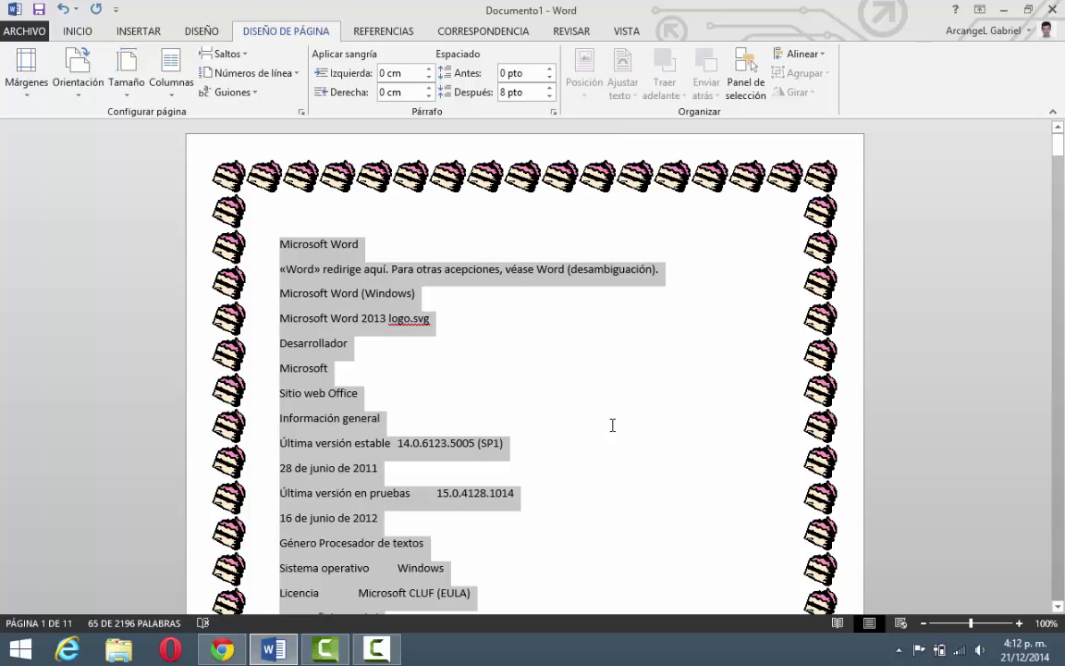
pyautogui.press('Down')
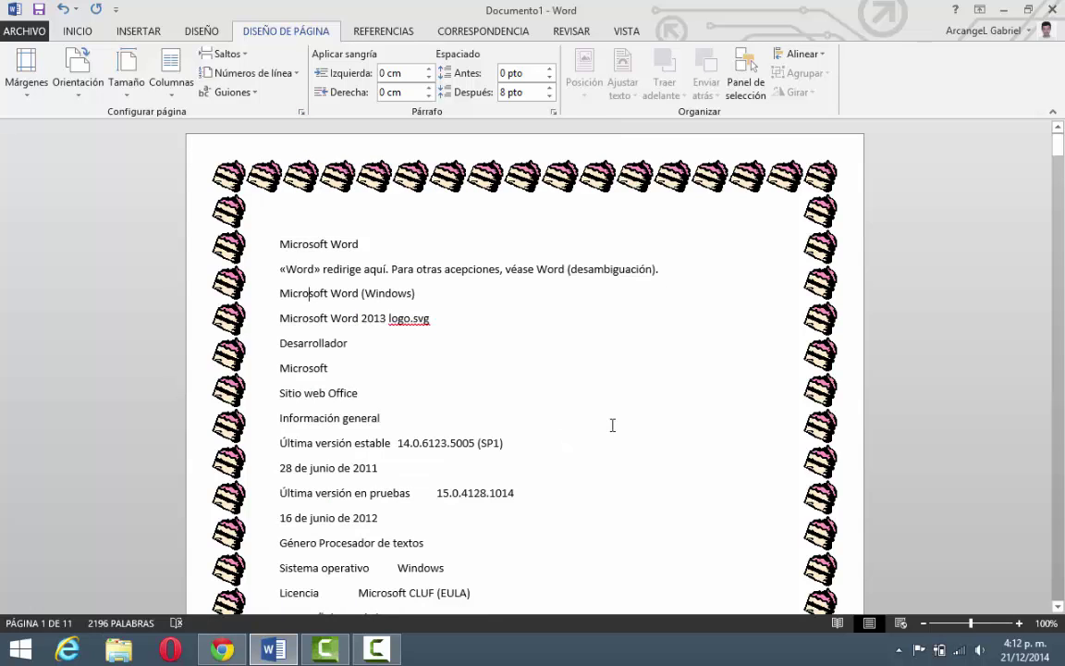